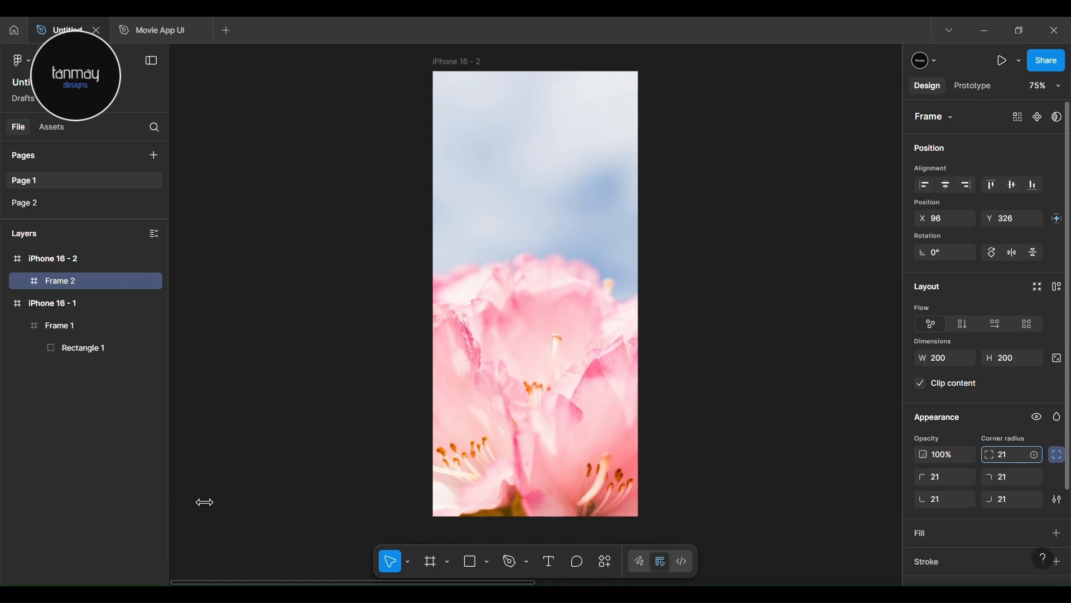
Lock Frame 2's aspect ratio, resize it to 120 × 120, and center it horizontally and vertically in the iPhone 16 - 2 frame.
left_click(1059, 360)
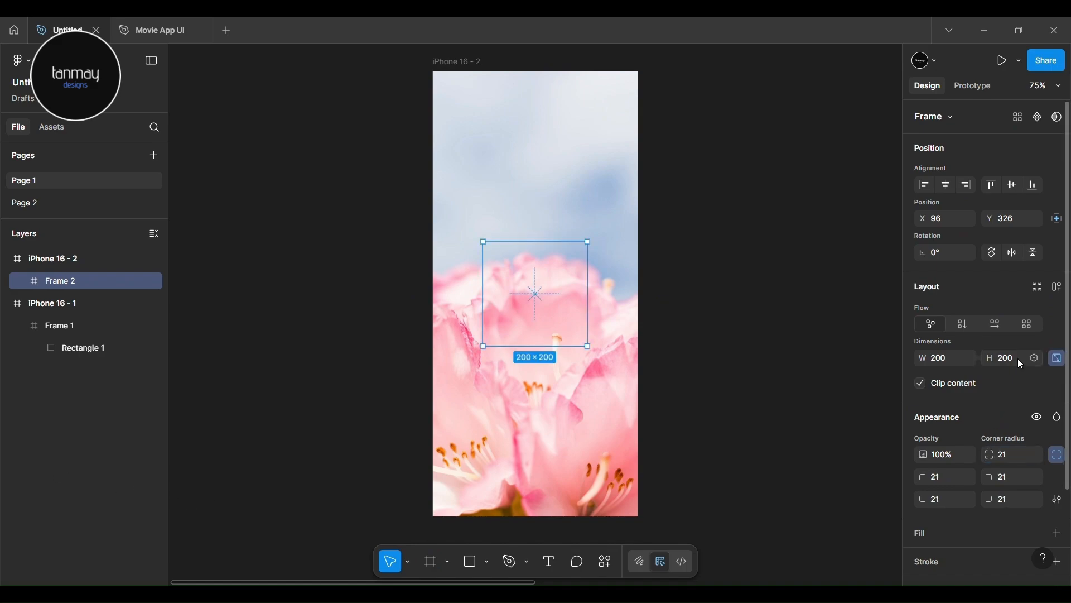
type("120")
key("Return")
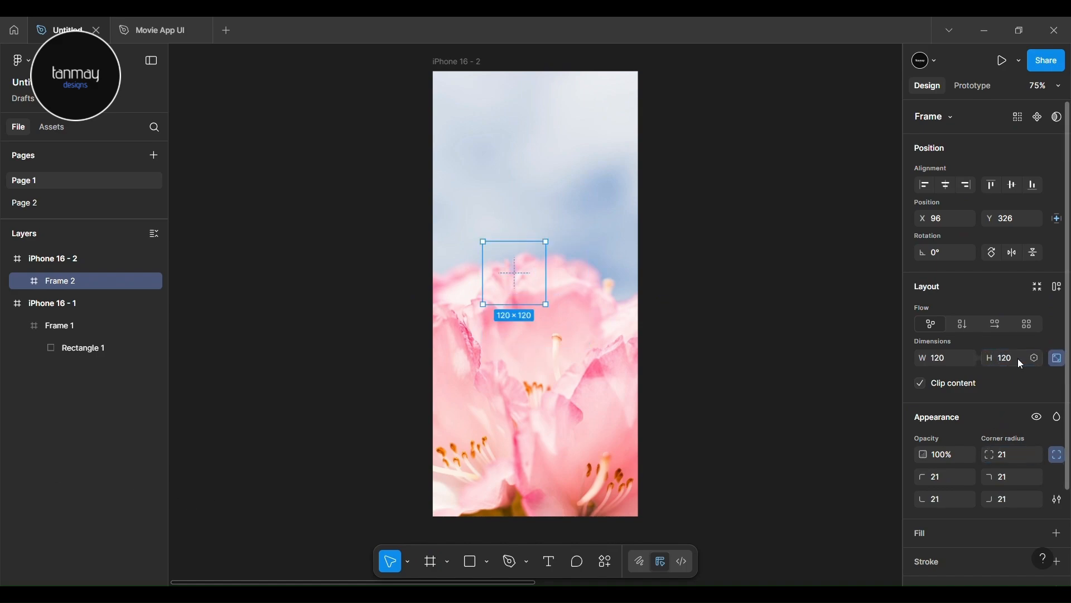
key("alt+h")
key("alt+v")
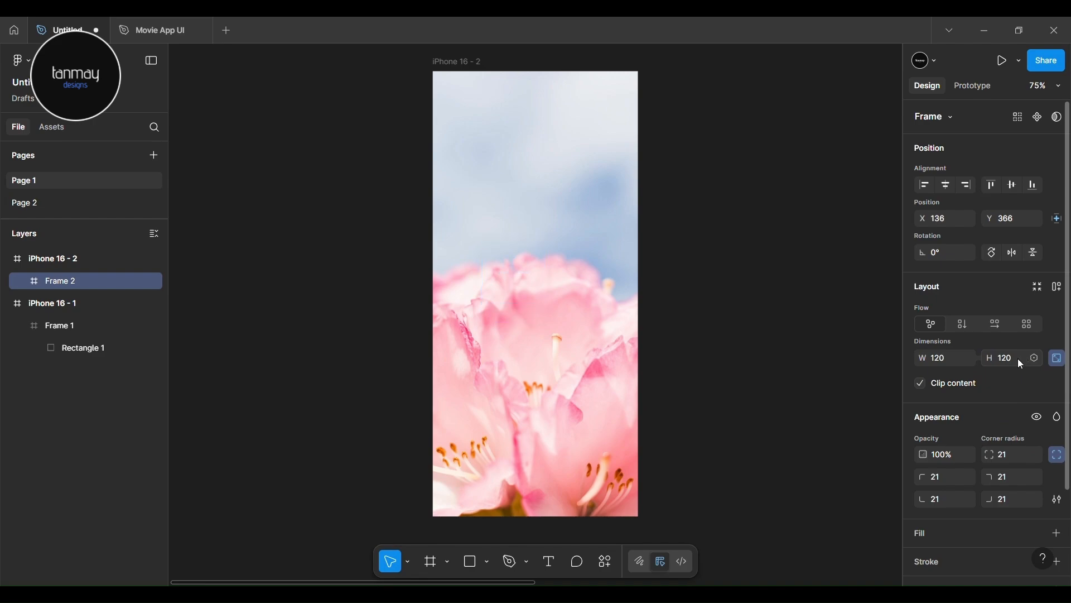
Add a white FFFFFF fill at 5% opacity to Frame 2.
scroll(1042, 445, "down", 1)
left_click(1056, 466)
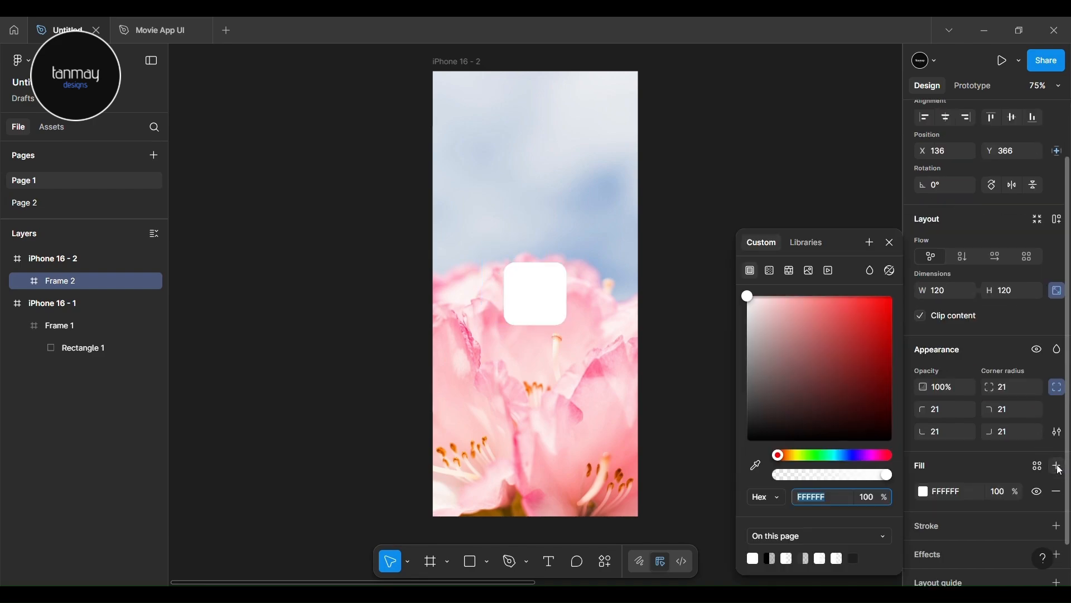
left_click(1000, 490)
type("5")
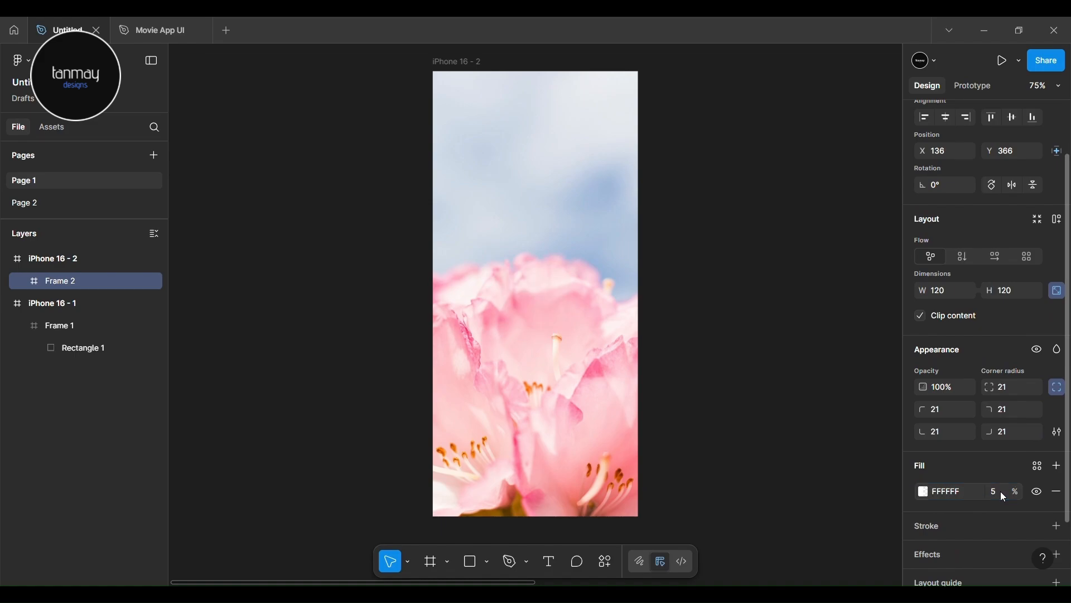
Add a progressive background blur to Frame 2 with a start value of 5.4 and an end value of 8.
scroll(1000, 491, "down", 1)
left_click(1056, 479)
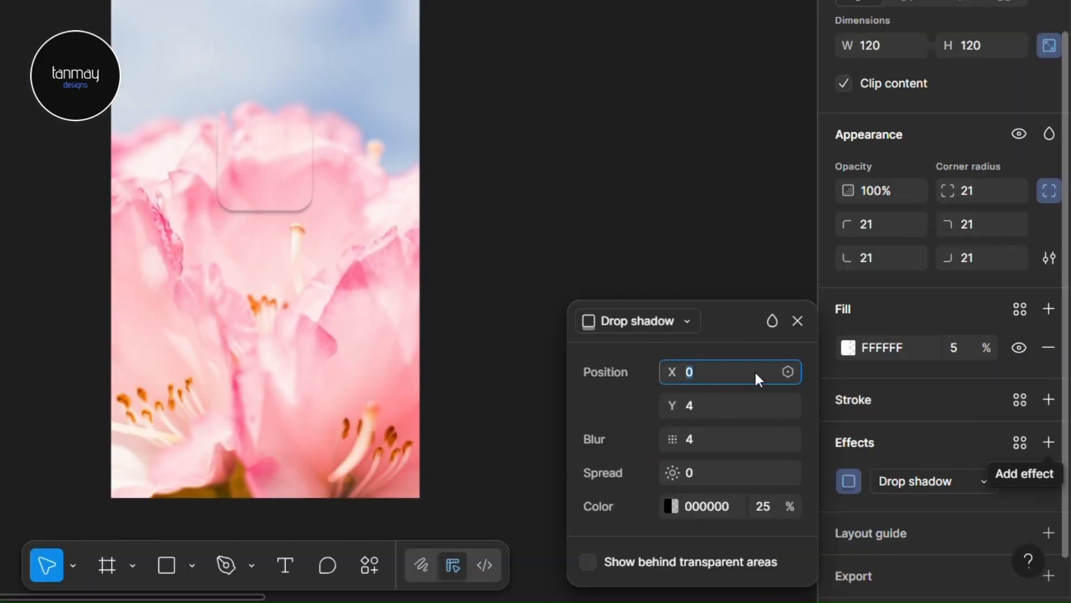
left_click(597, 318)
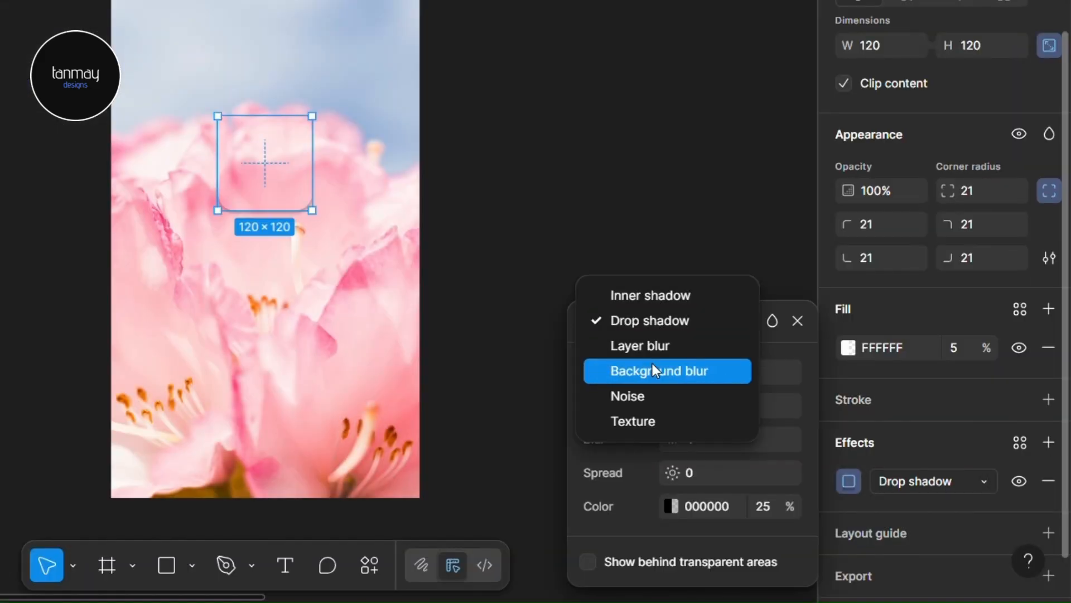
left_click(652, 370)
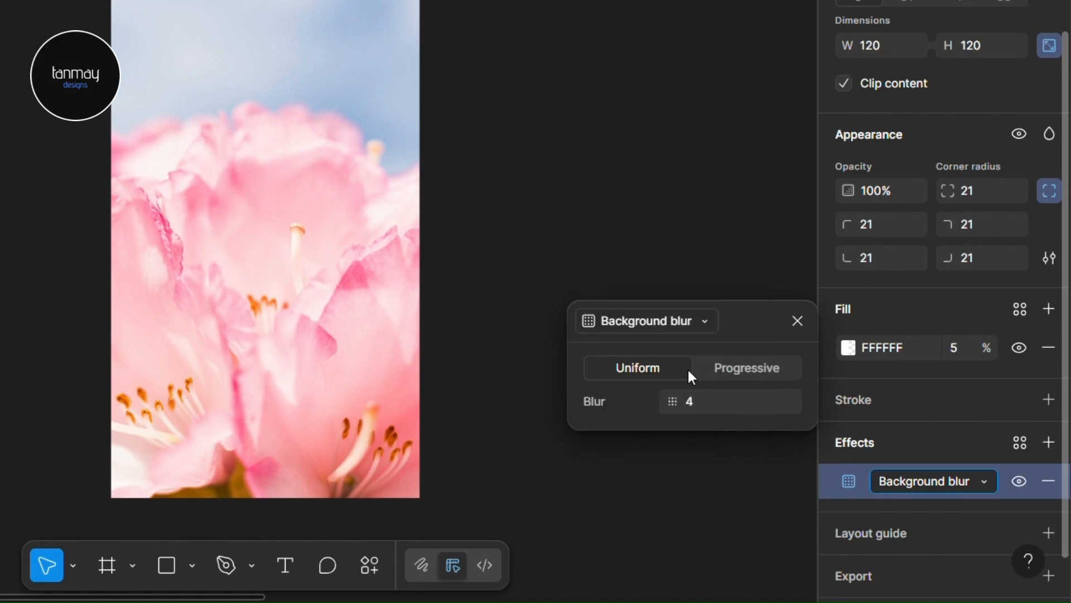
left_click(741, 365)
left_click(729, 401)
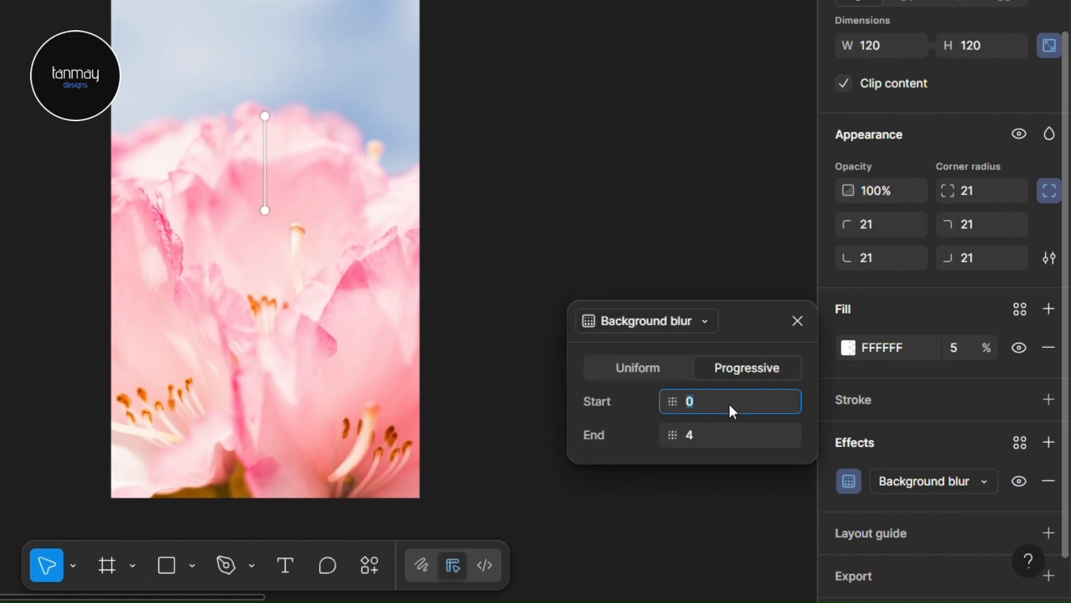
type("5")
left_click(733, 438)
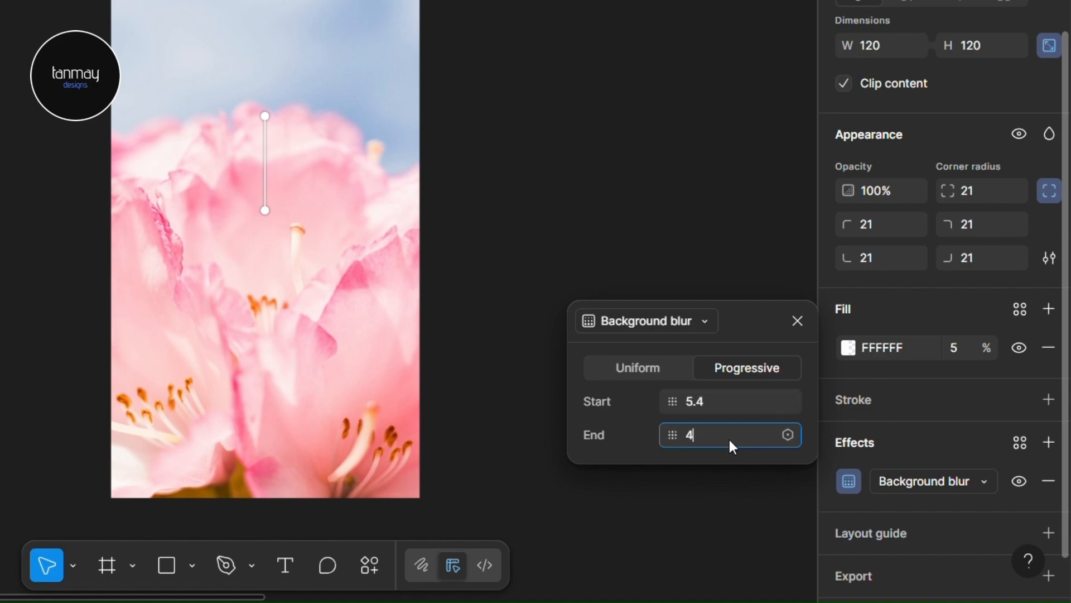
type("8")
key("Return")
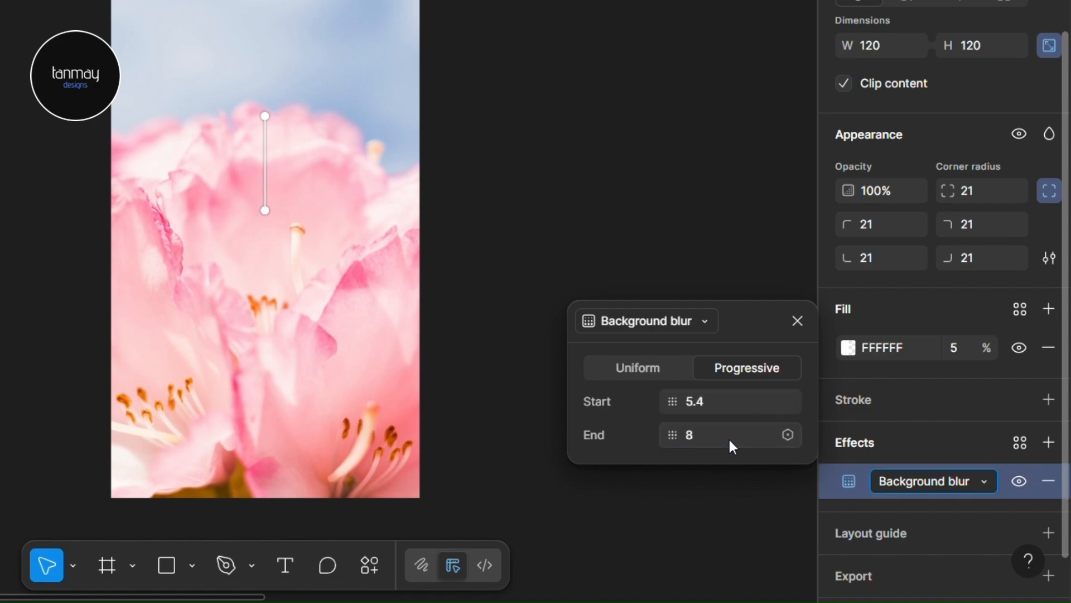
Add a drop shadow to Frame 2 with Y offset 3, blur 8, spread 10 and color EFEFEF.
left_click(1049, 442)
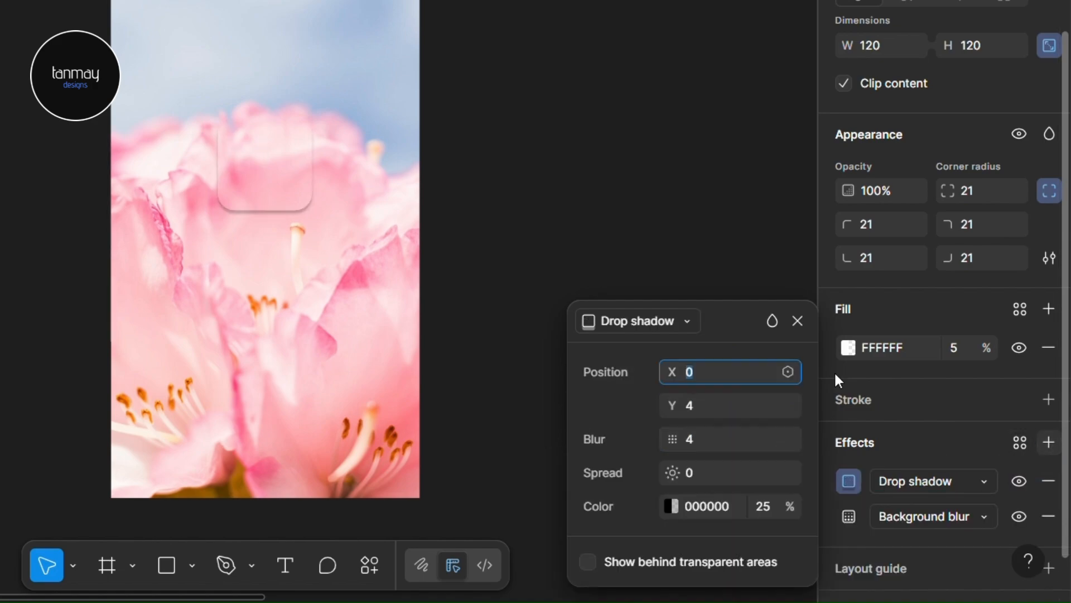
left_click(727, 406)
type("3")
left_click(721, 441)
type("8")
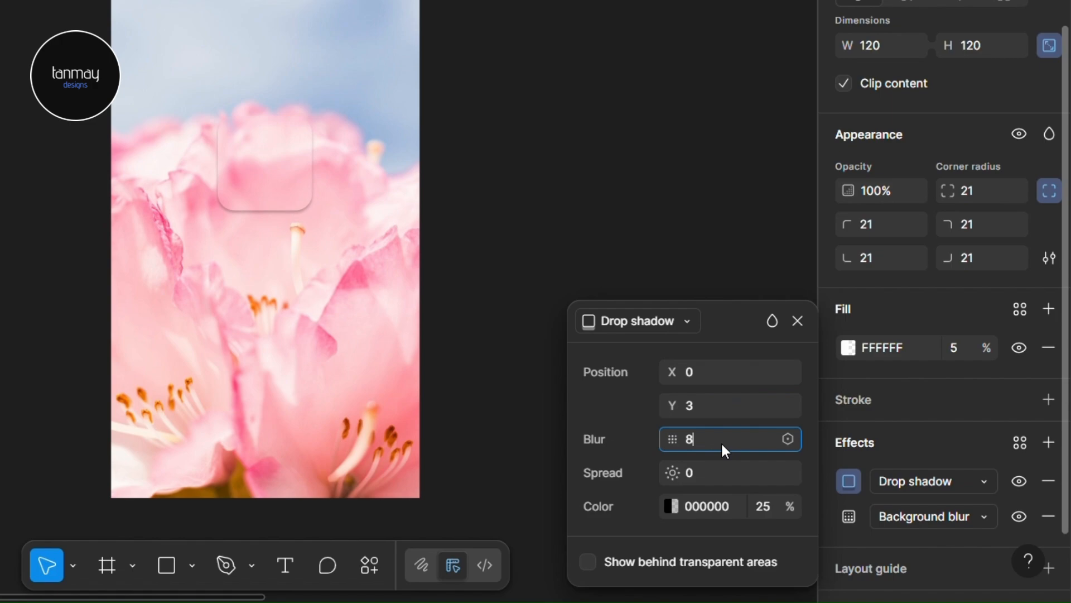
left_click(723, 467)
type("10")
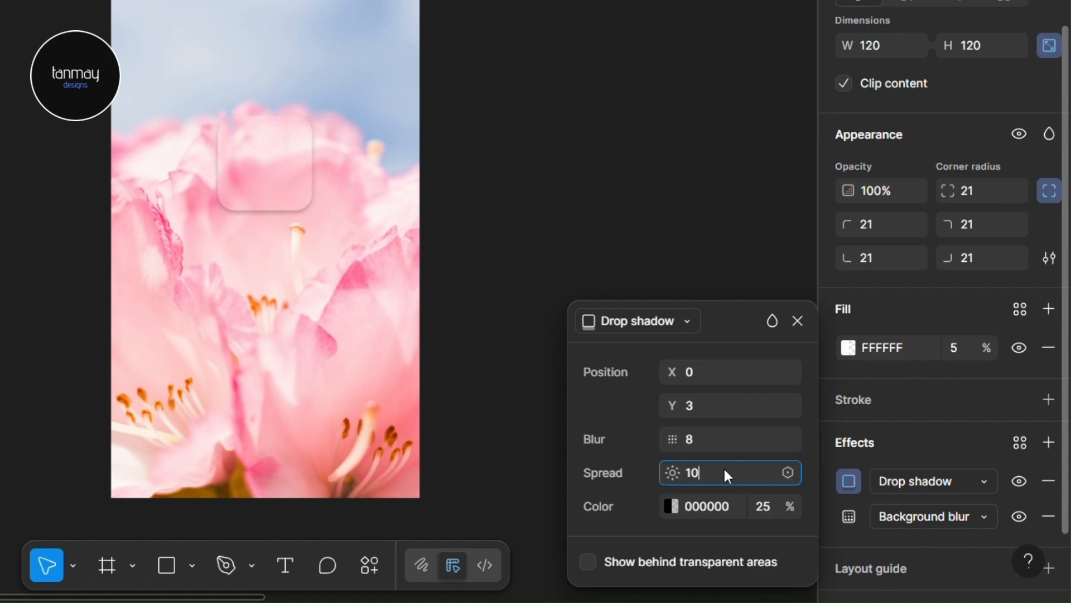
left_click(701, 509)
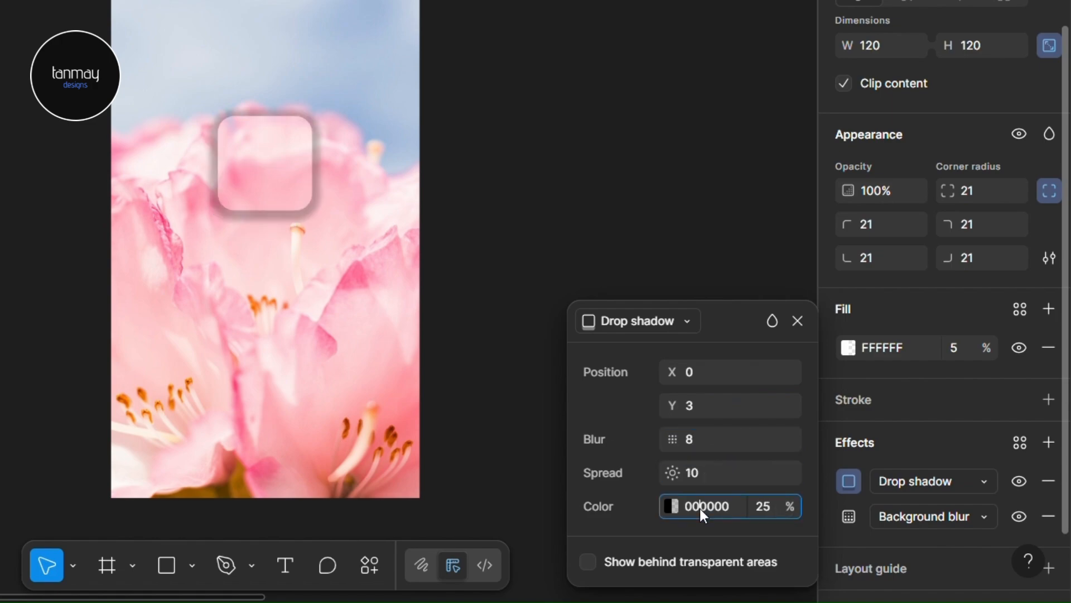
type("efefef")
key("Return")
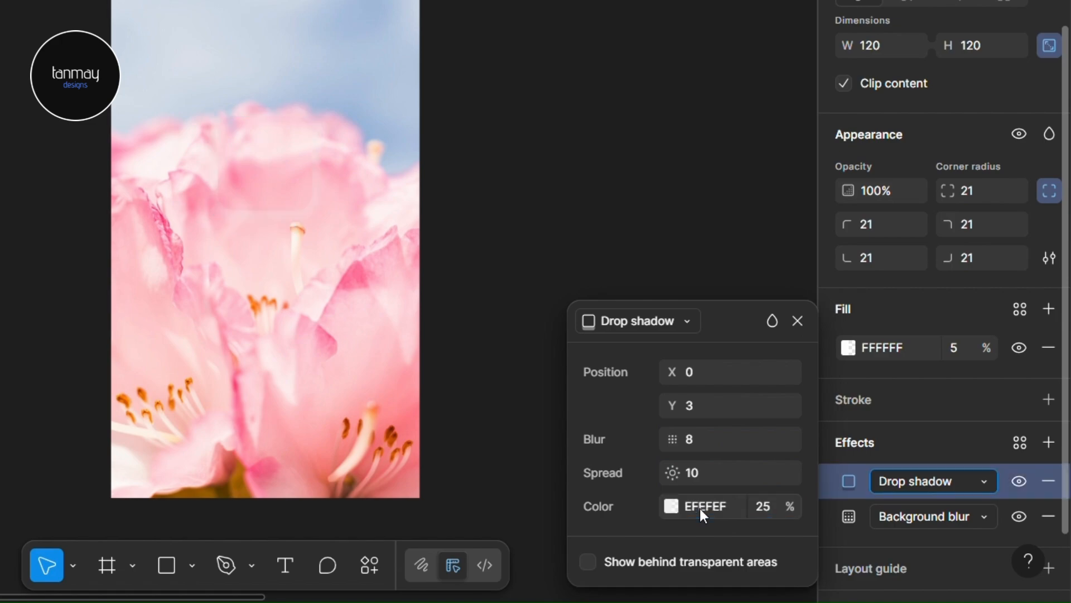
Add an inner shadow to Frame 2 with a Y offset of 2.
left_click(1049, 442)
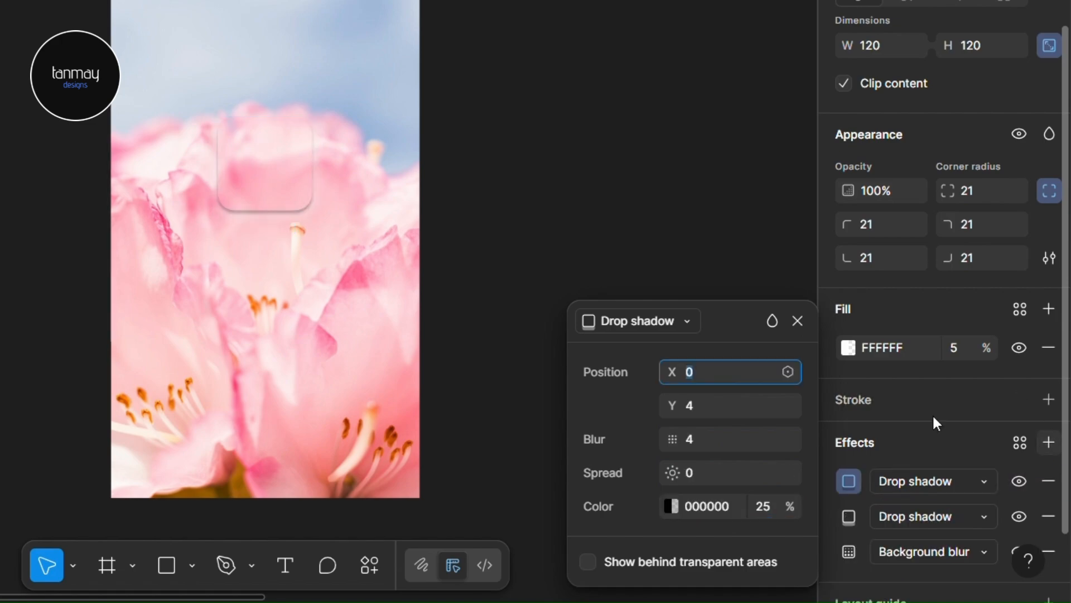
left_click(686, 320)
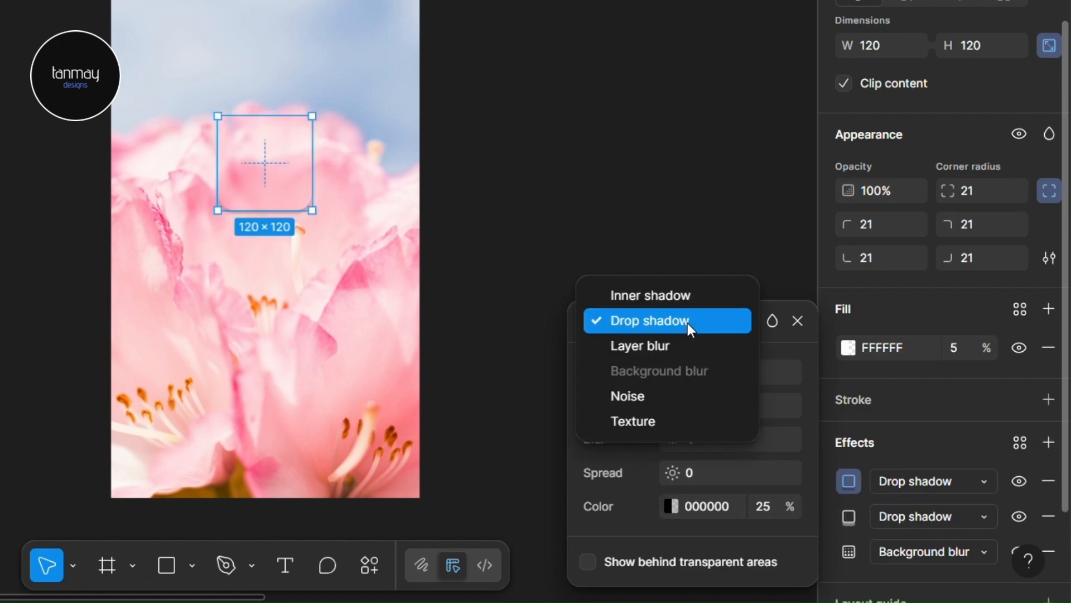
left_click(678, 293)
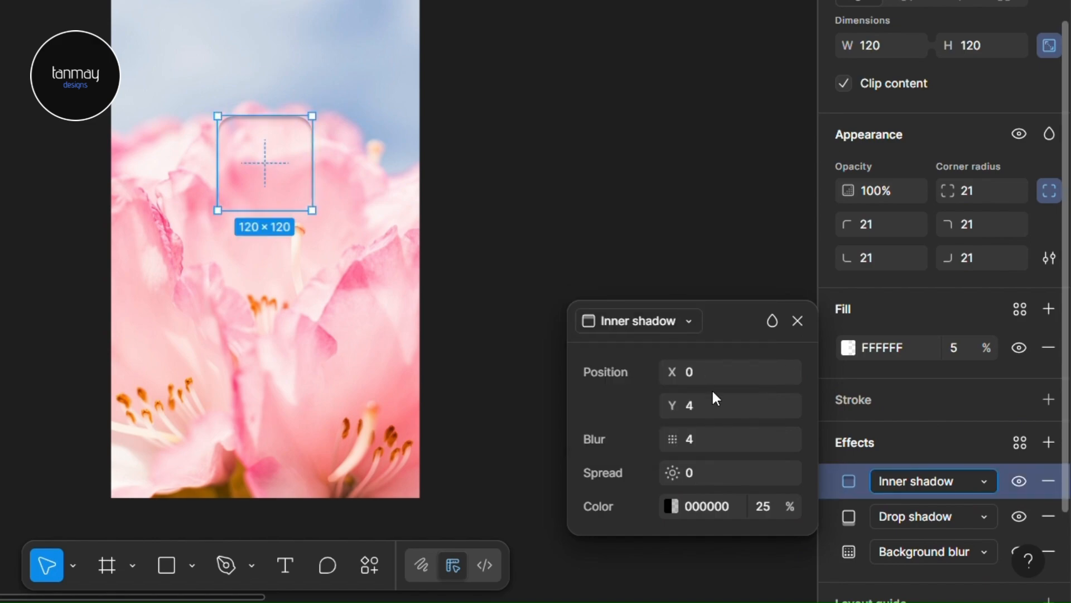
left_click(717, 415)
type("2")
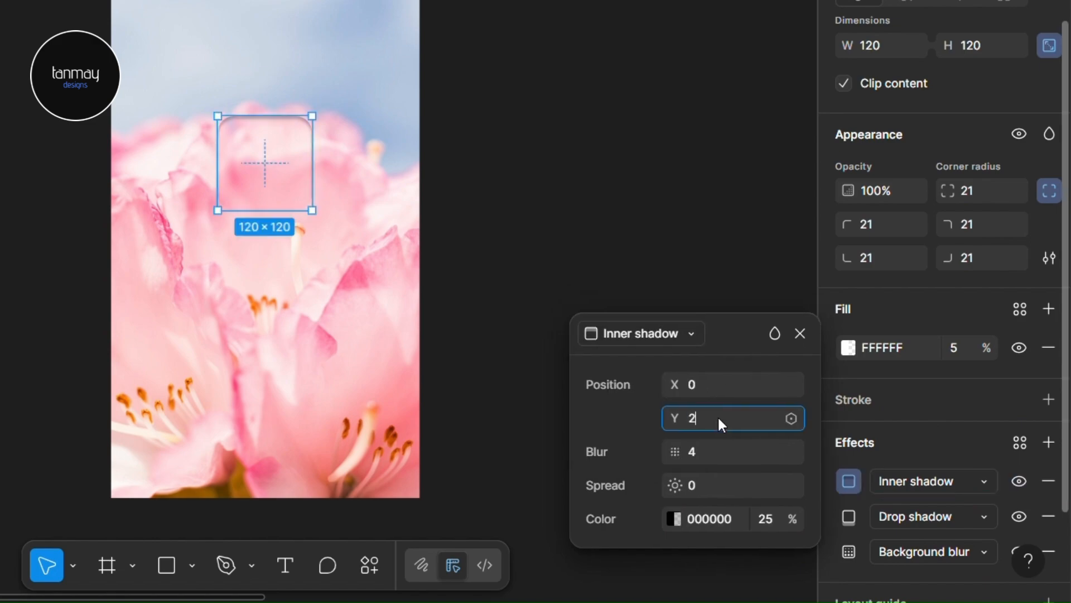
Set the inner shadow's blur to 8, its spread to 10 and its color to EFEFEF.
left_click(720, 450)
key("BackSpace")
type("8")
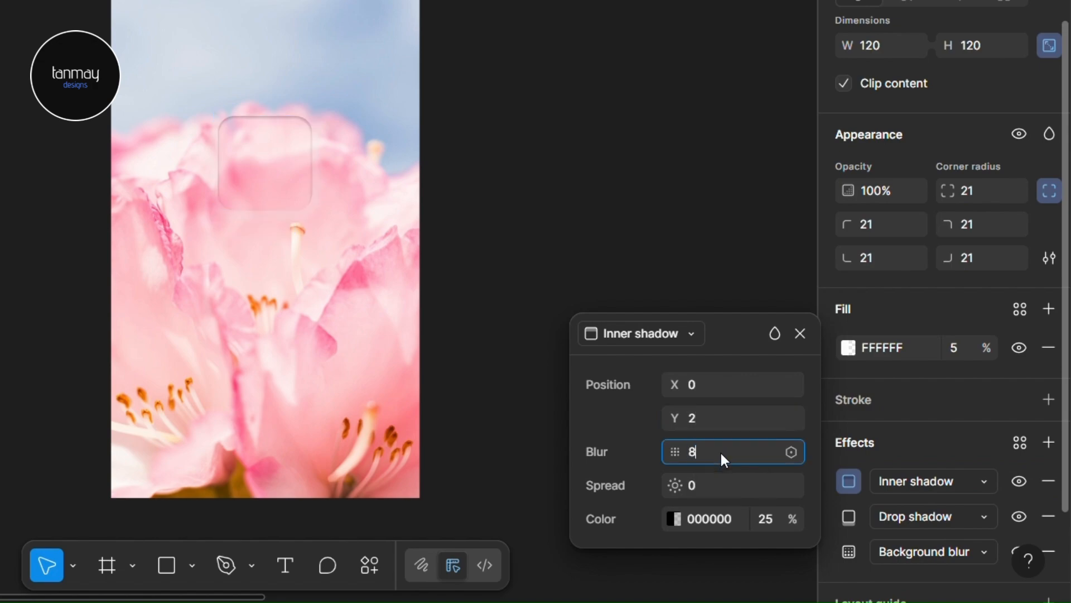
left_click(713, 483)
key("BackSpace")
type("10")
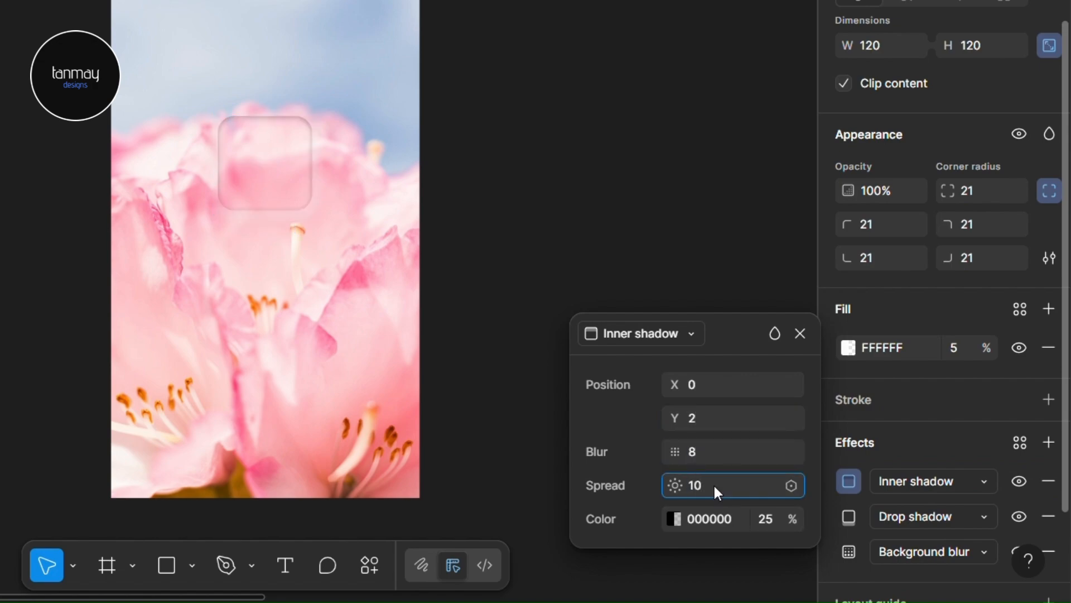
left_click(715, 523)
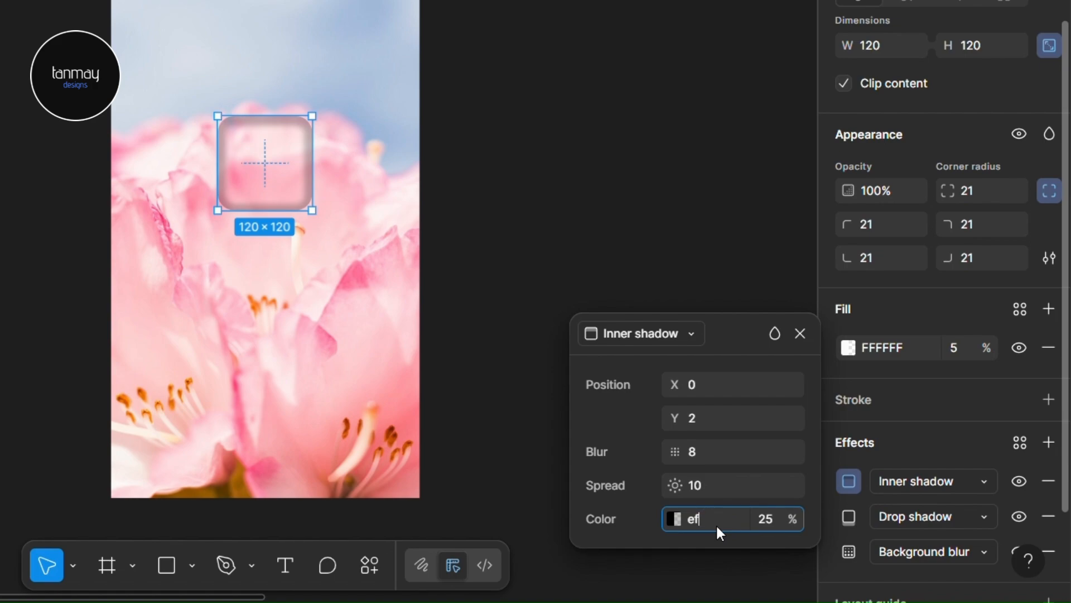
Adjust the inner shadow to blur 11, spread 6 and color EAEAEA.
left_click(706, 453)
type("0")
key("Tab")
left_click(705, 450)
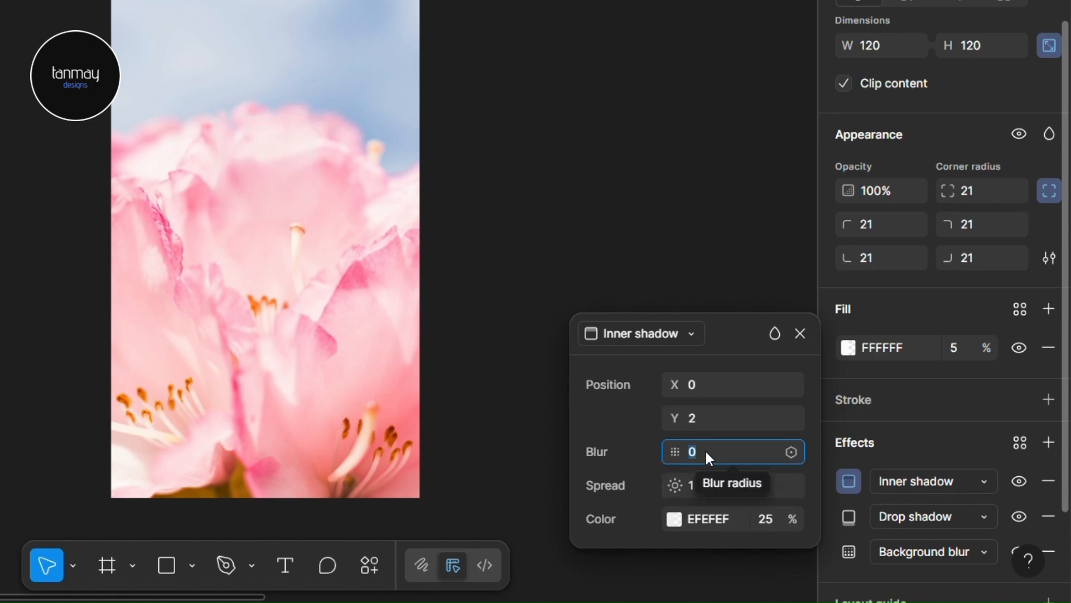
type("2")
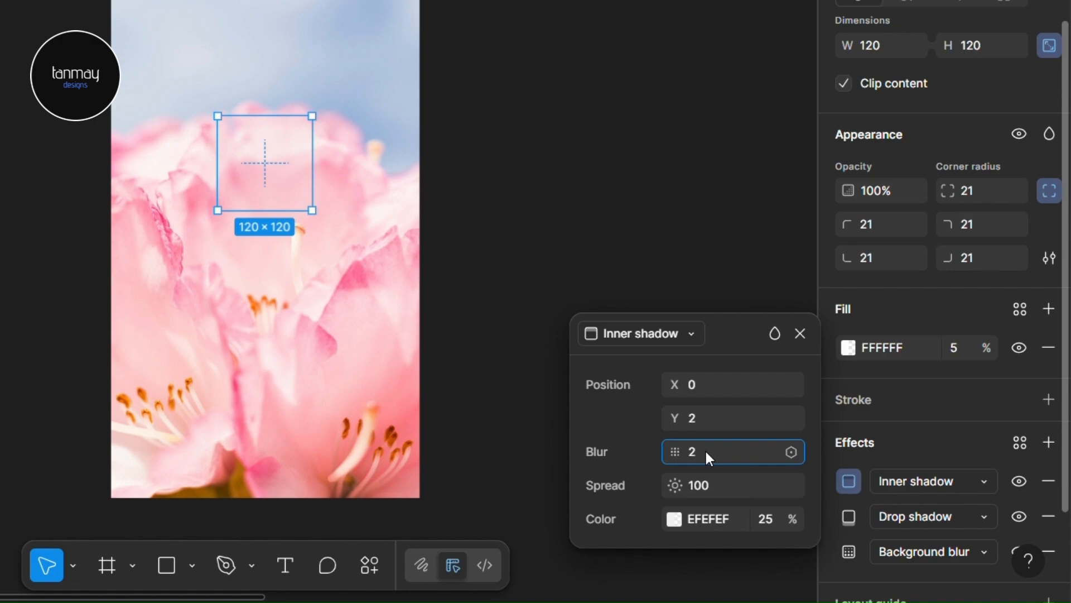
left_click(718, 489)
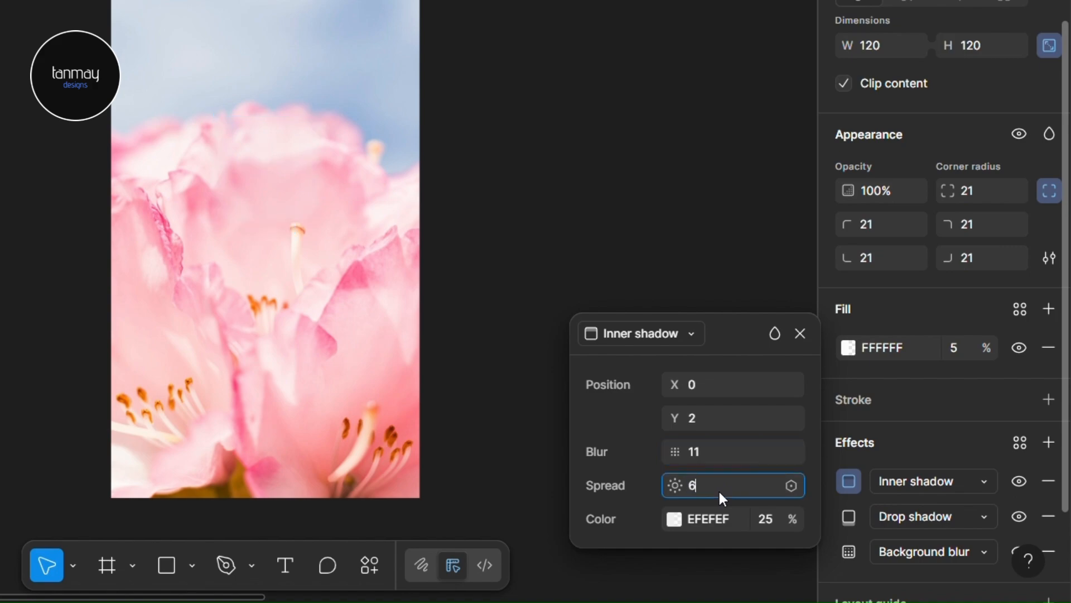
left_click(715, 521)
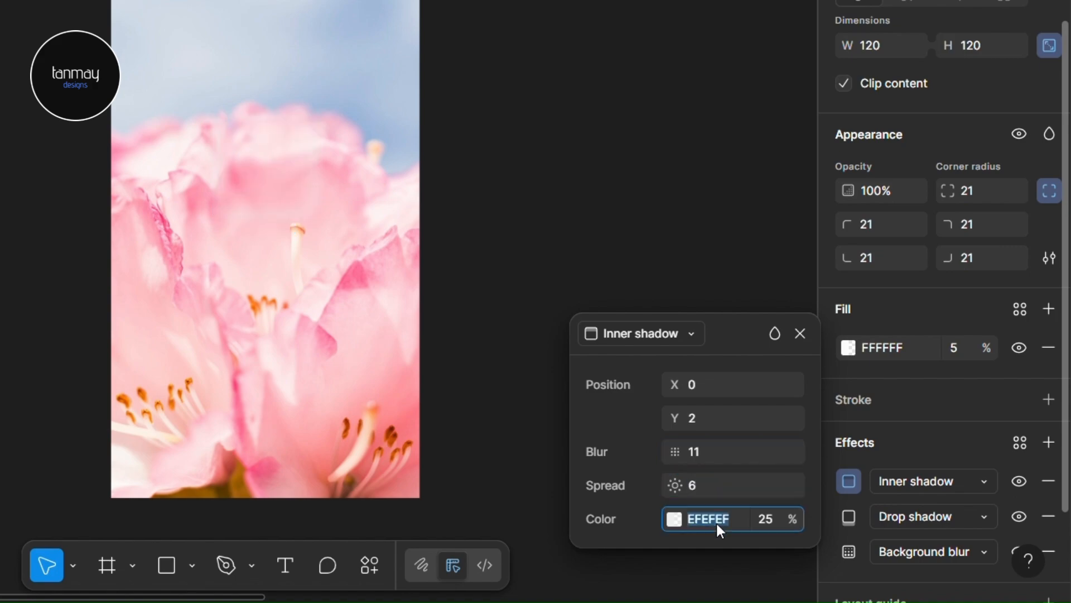
type("ea")
key("Return")
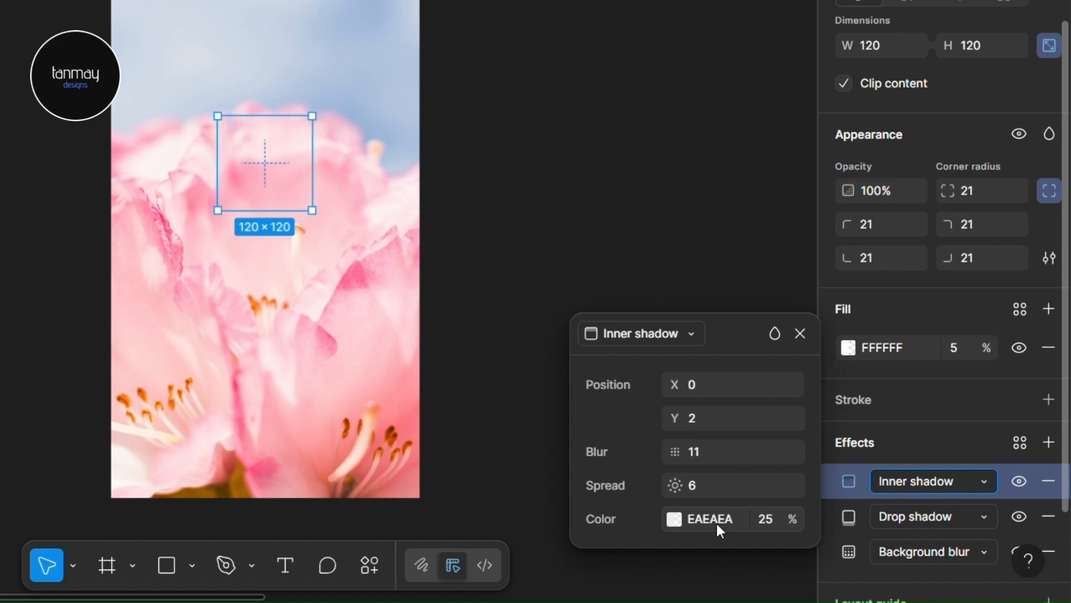
Add a second inner shadow to Frame 2 with X offset 3 and Y offset 0.
left_click(1048, 442)
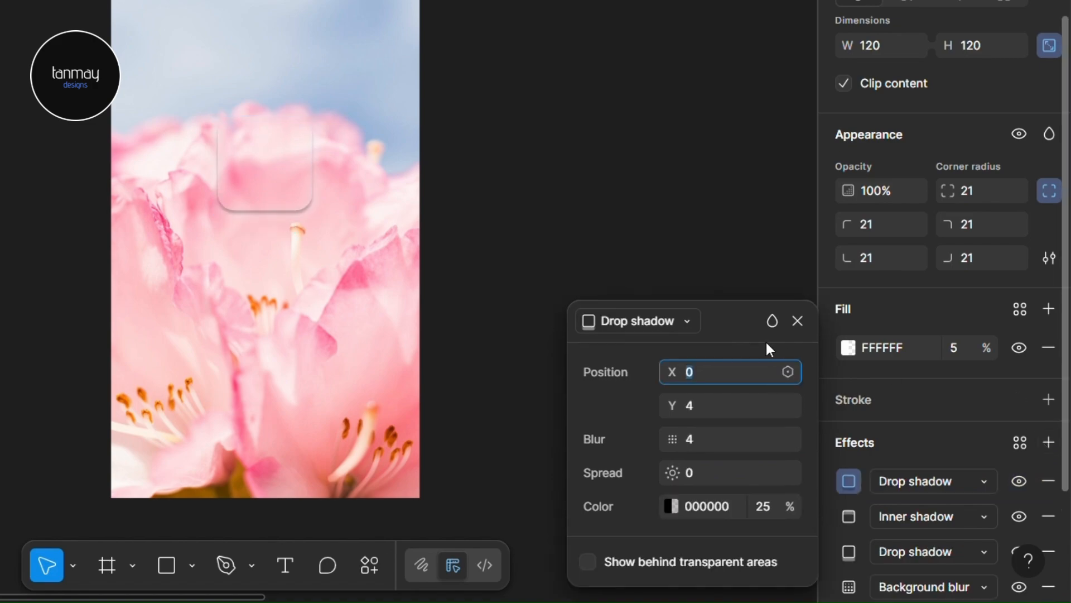
left_click(676, 319)
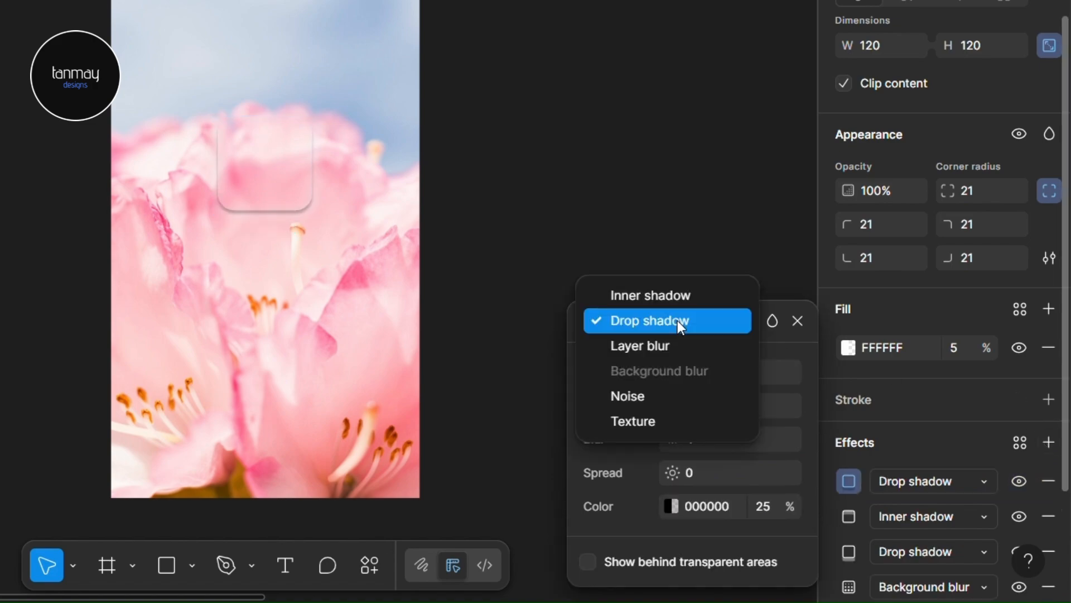
left_click(654, 299)
left_click(695, 369)
type("2")
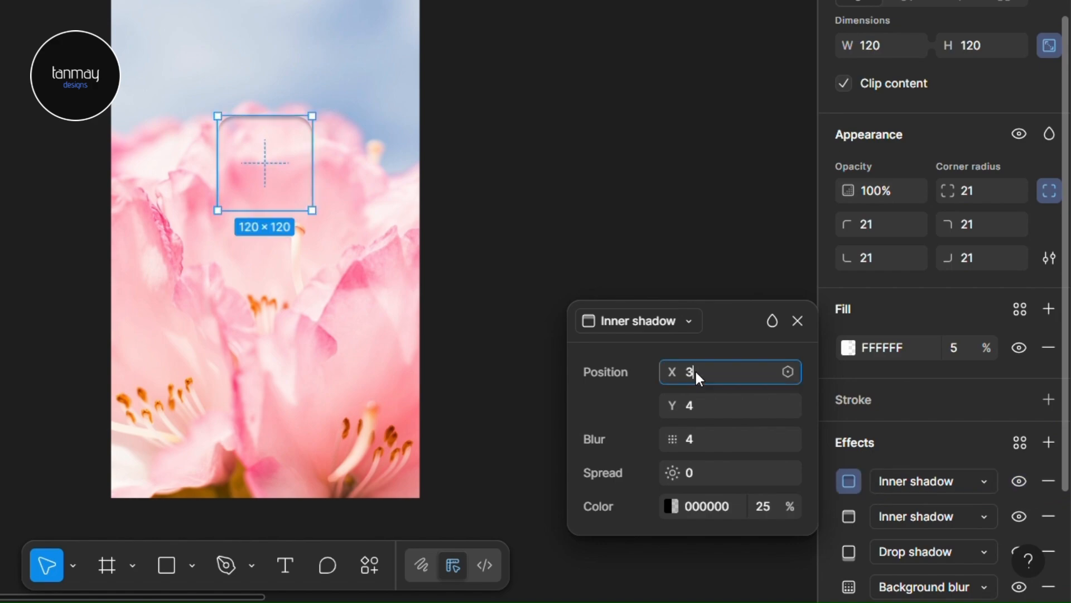
left_click(711, 413)
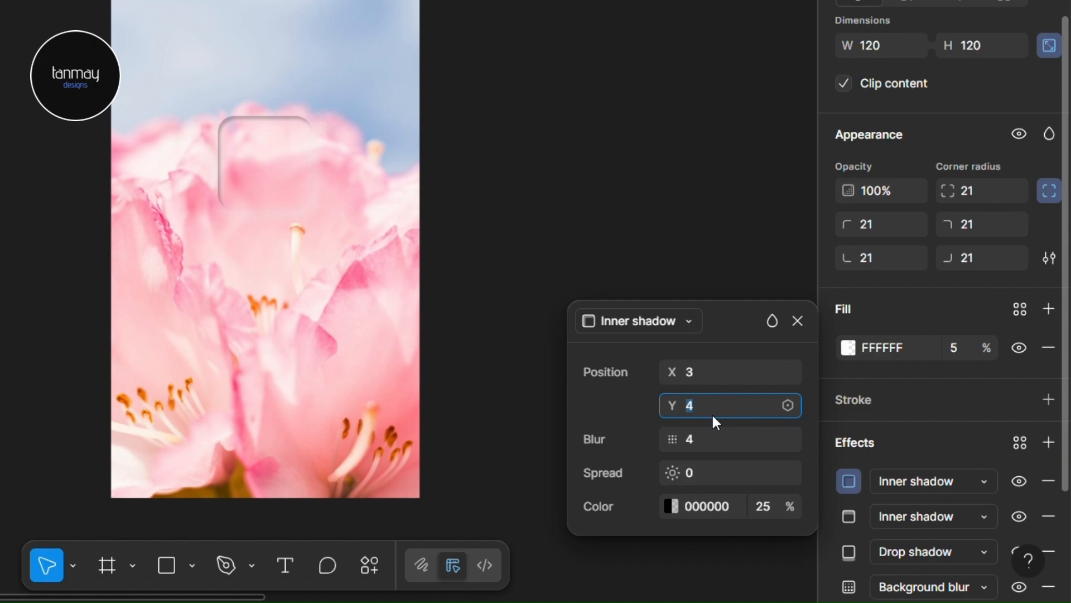
type("0")
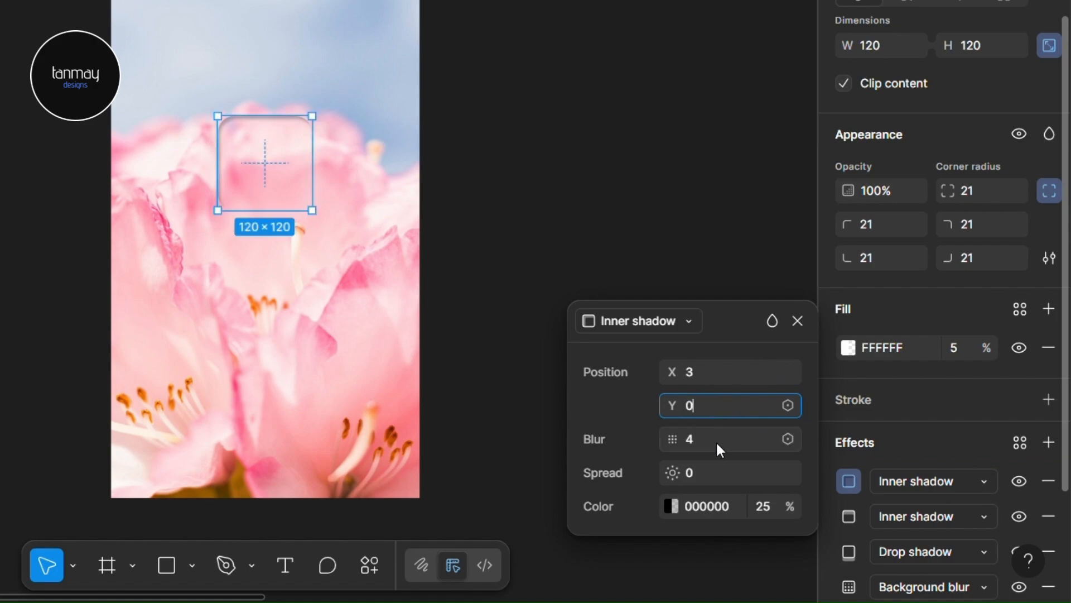
Give the second inner shadow a blur of 12 and the color FFFFFF at 36% opacity.
left_click(715, 441)
type("12")
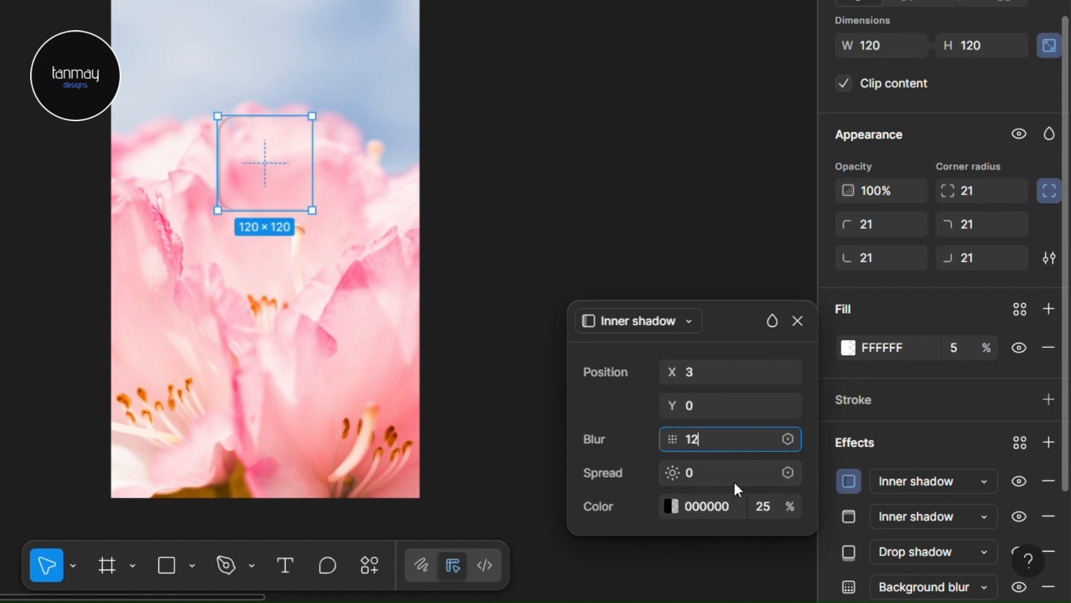
left_click(764, 504)
left_click(711, 505)
type("FFFFFF")
key("Return")
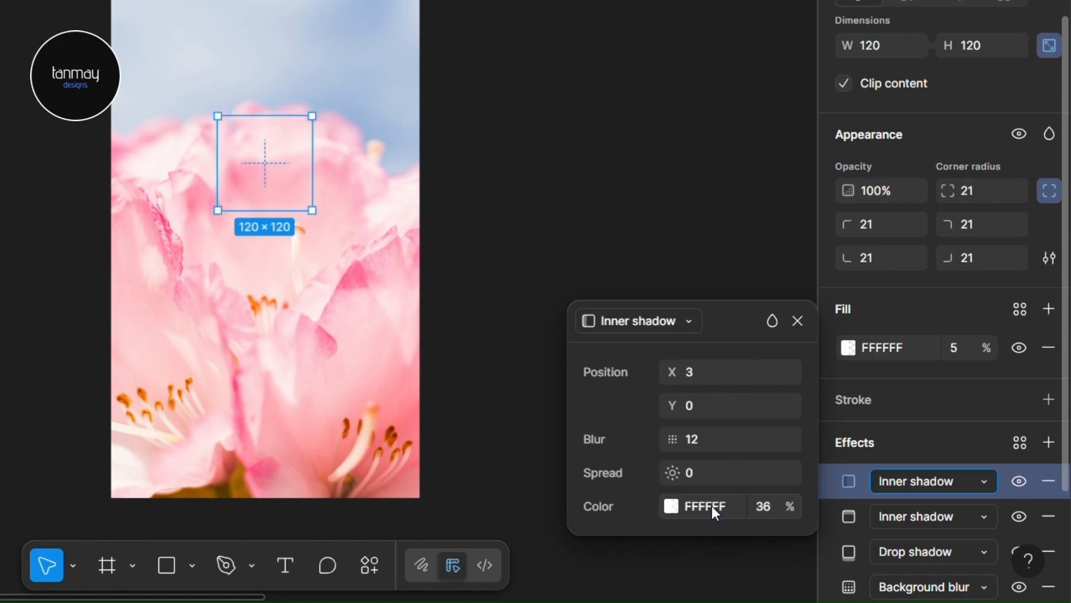
Add a third inner shadow to Frame 2 with X offset -4 and Y offset -5.
left_click(1037, 425)
left_click(1047, 443)
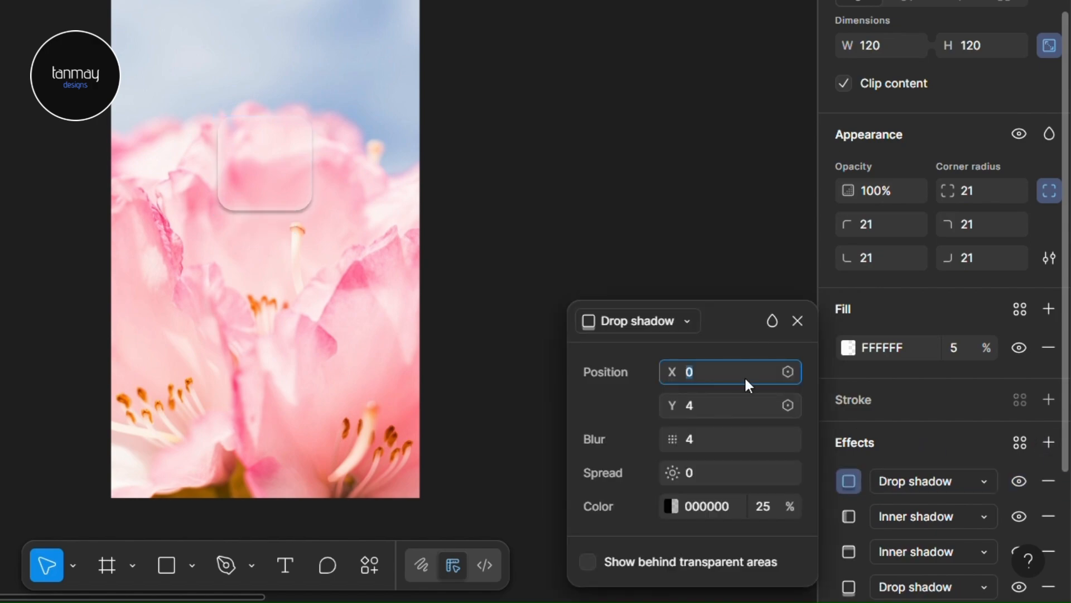
left_click(641, 319)
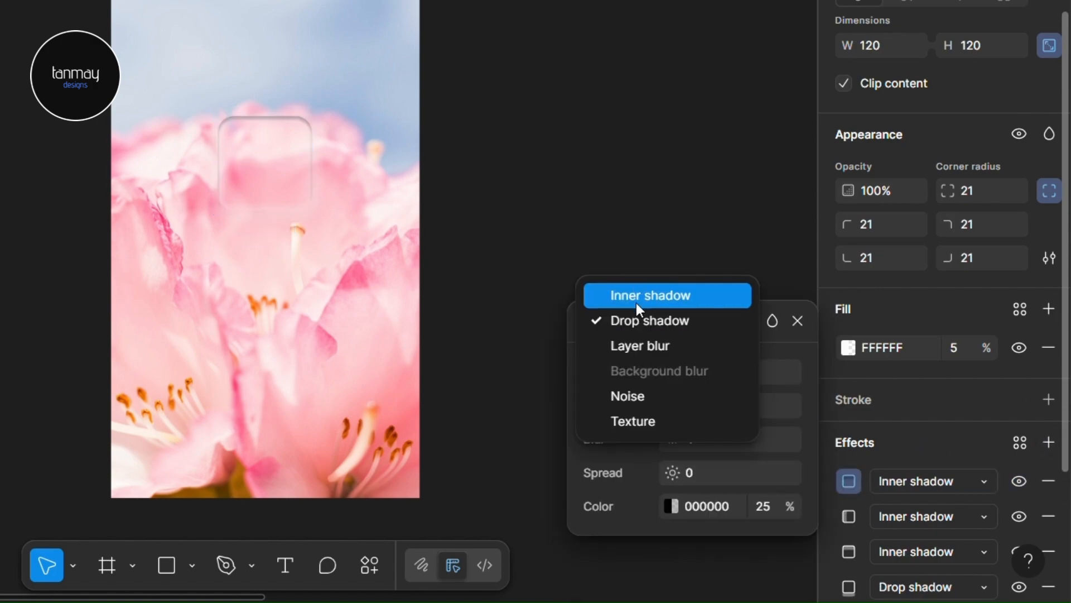
left_click(636, 302)
left_click(694, 373)
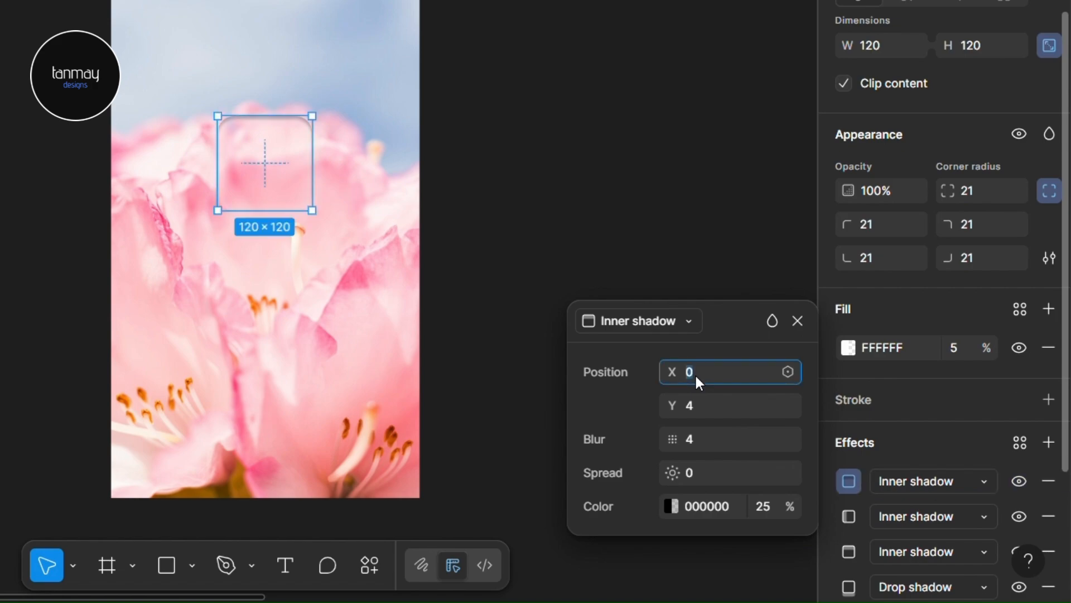
left_click(711, 403)
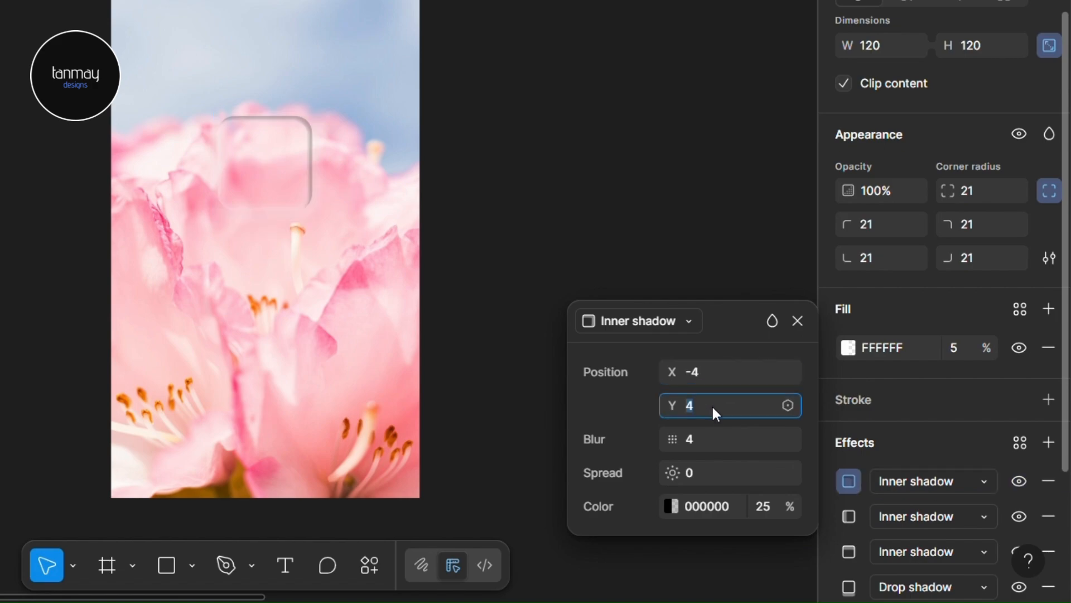
Give the third inner shadow a blur of 9.4 and a white color at 10% opacity.
left_click(718, 442)
key("BackSpace")
type("-")
key("BackSpace")
type("9.4")
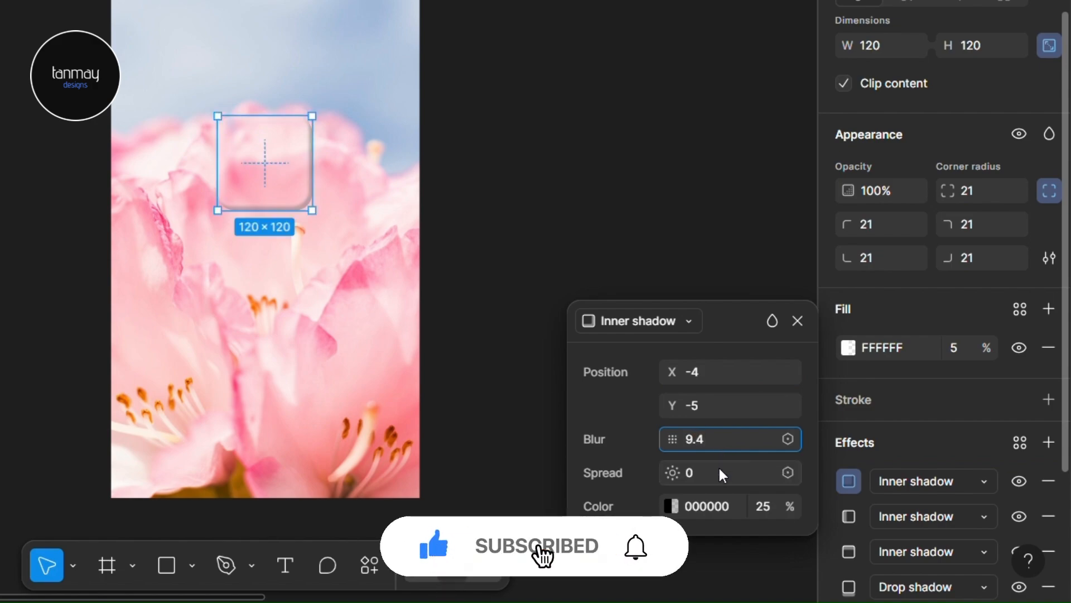
left_click(728, 486)
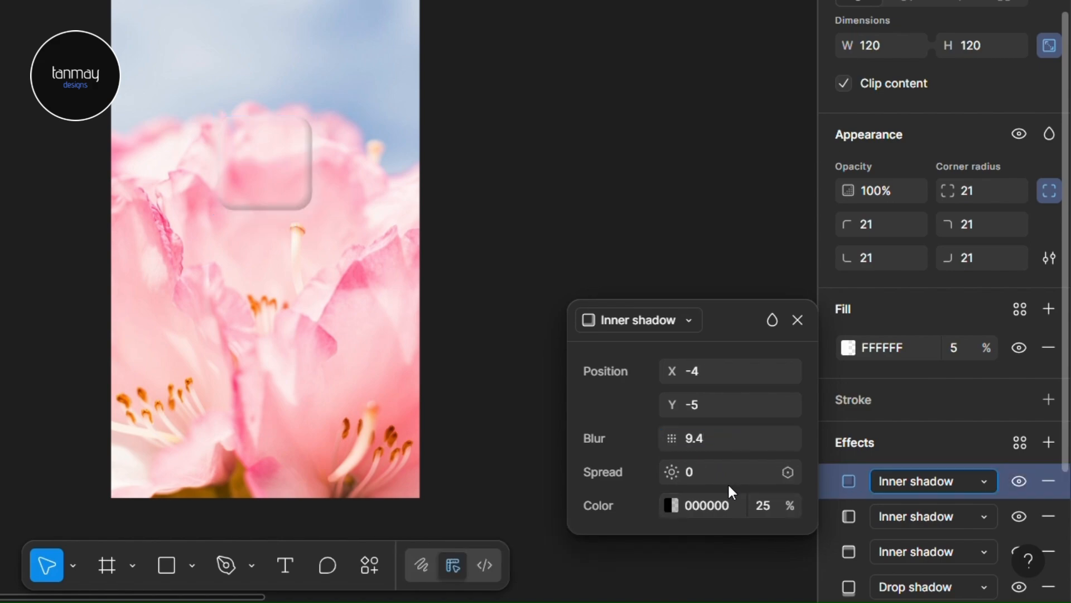
left_click(773, 505)
left_click(706, 505)
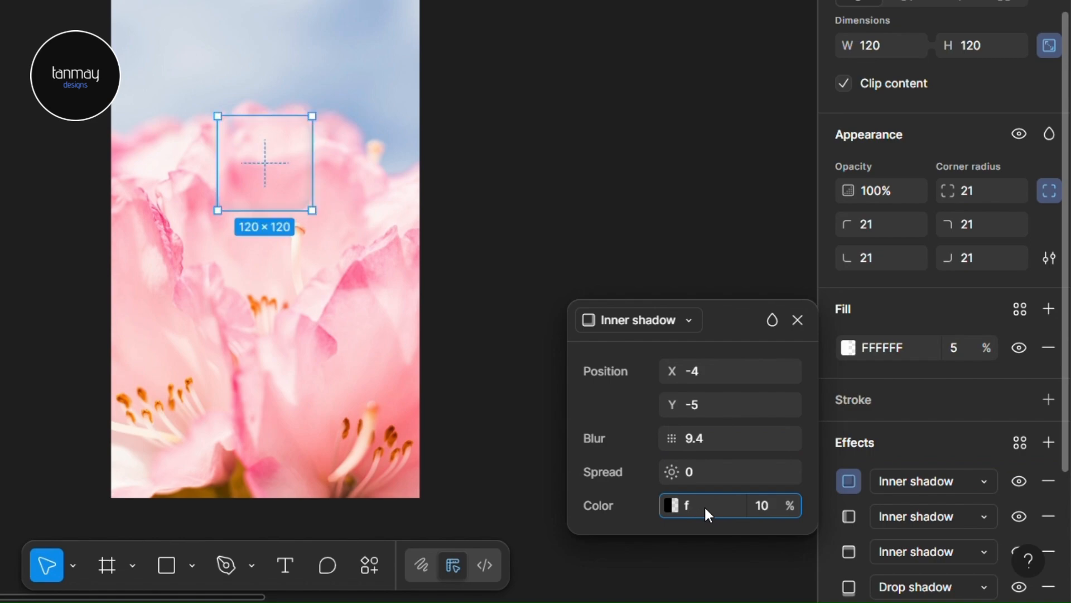
type("ff")
key("Return")
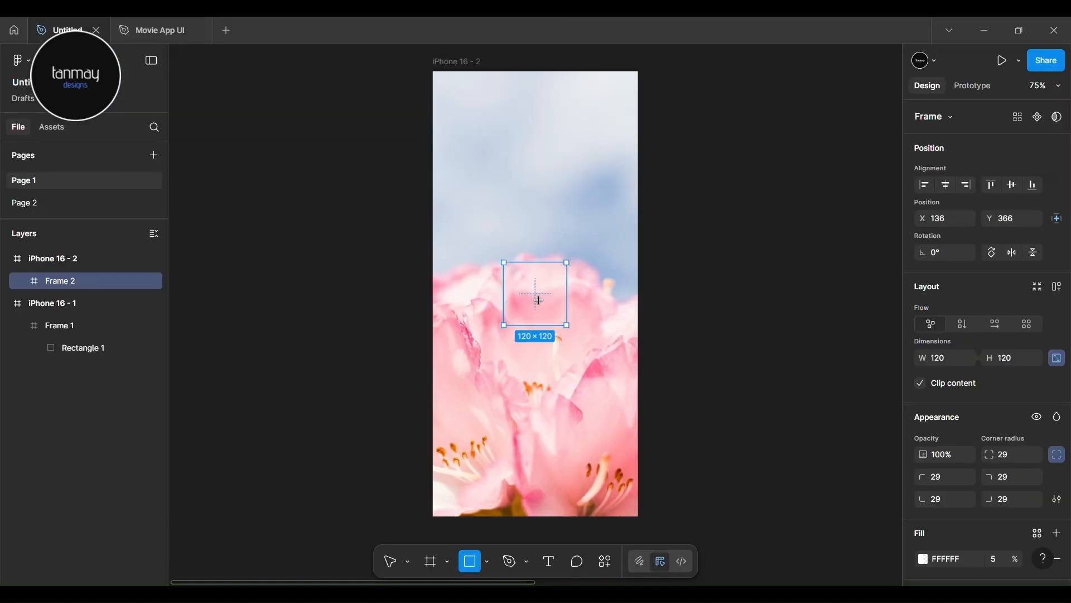
Draw a square inside Frame 2, lock its aspect ratio and set its size to 240 × 240.
left_click_drag(535, 299, 593, 336)
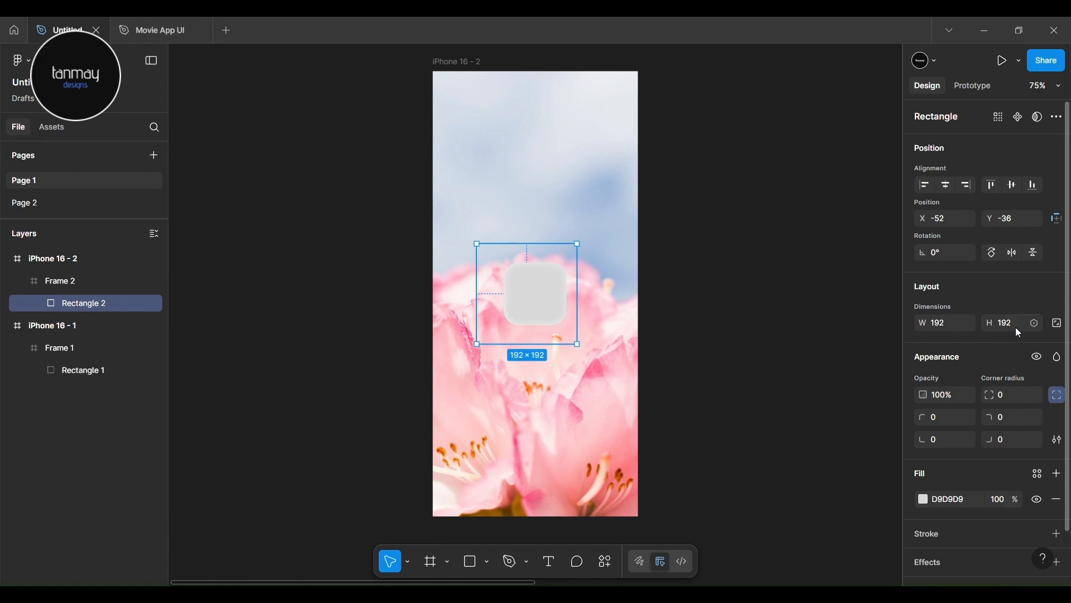
left_click(1055, 326)
left_click(1016, 324)
type("120*2")
key("Return")
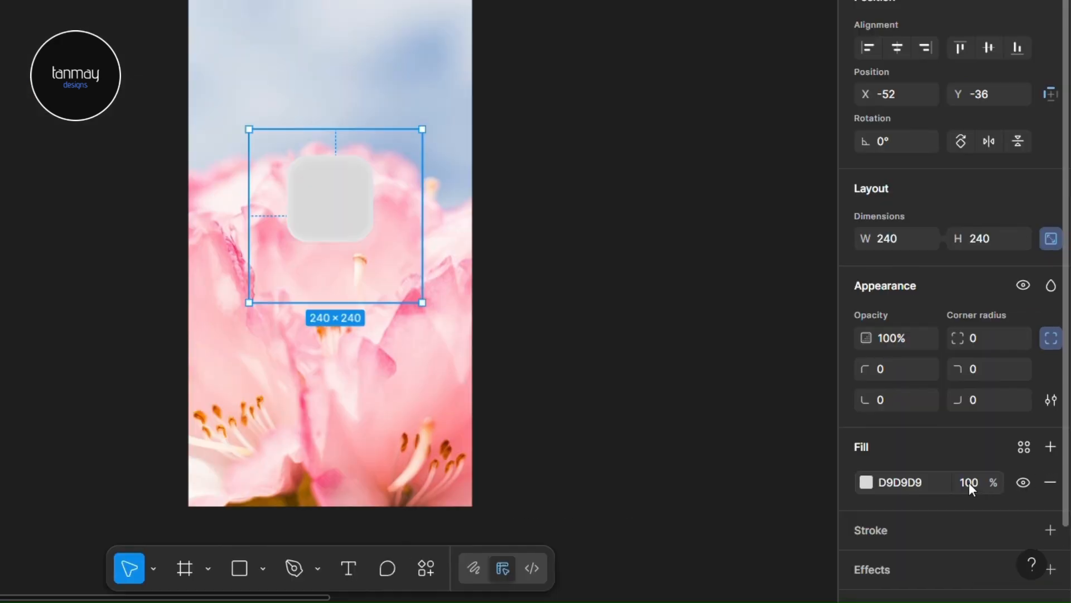
Set the new square's fill to FFFFFF at 5% opacity.
left_click(968, 482)
type("5")
left_click(910, 480)
type("ffffff")
key("Return")
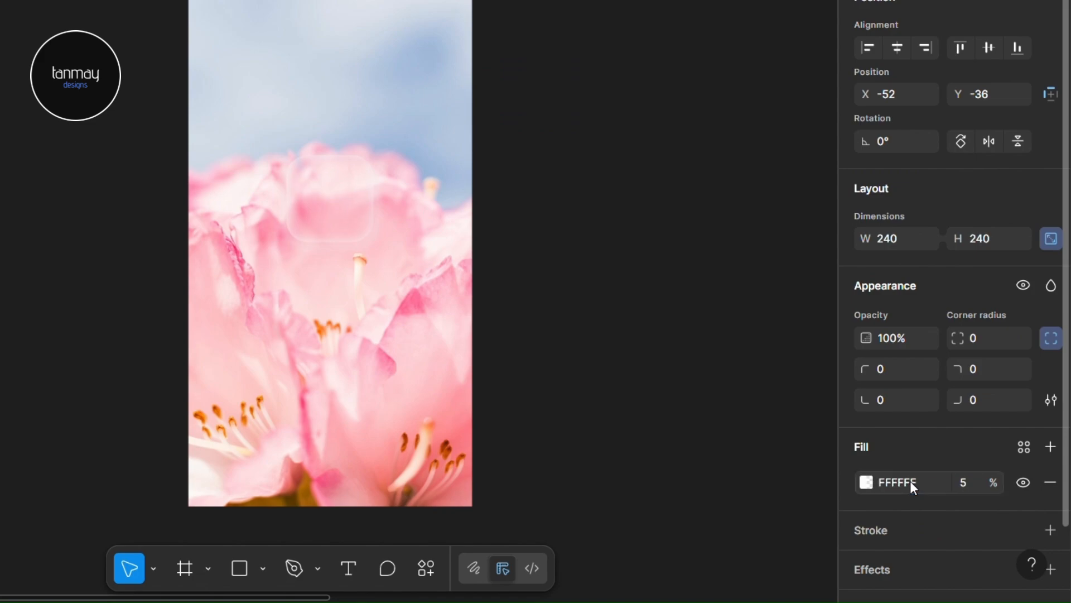
Add a uniform background blur of 3 to the 240 × 240 square.
scroll(910, 480, "down", 2)
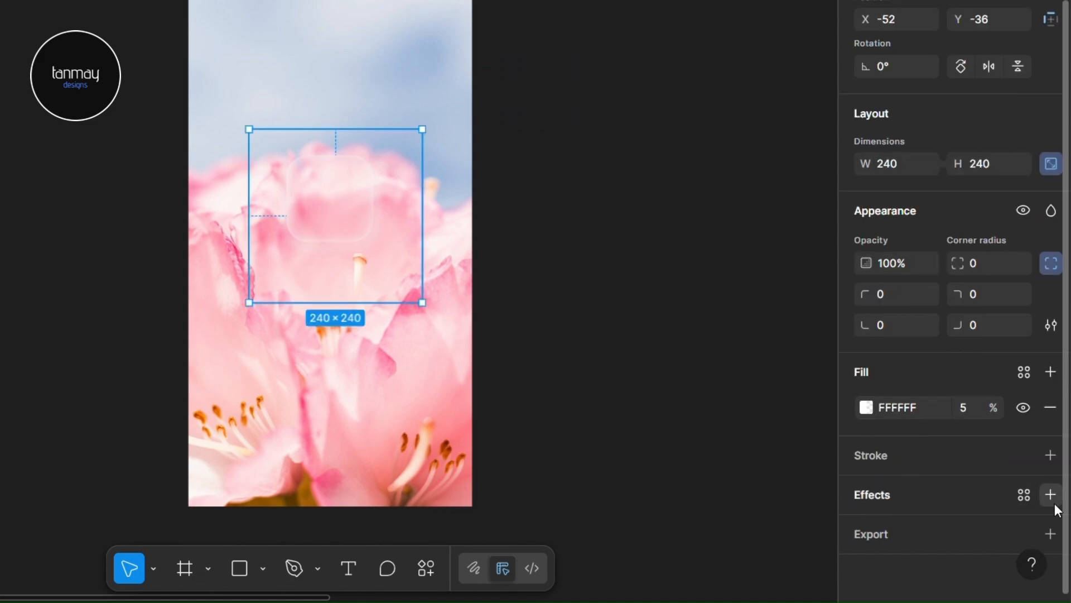
left_click(1051, 495)
left_click(675, 346)
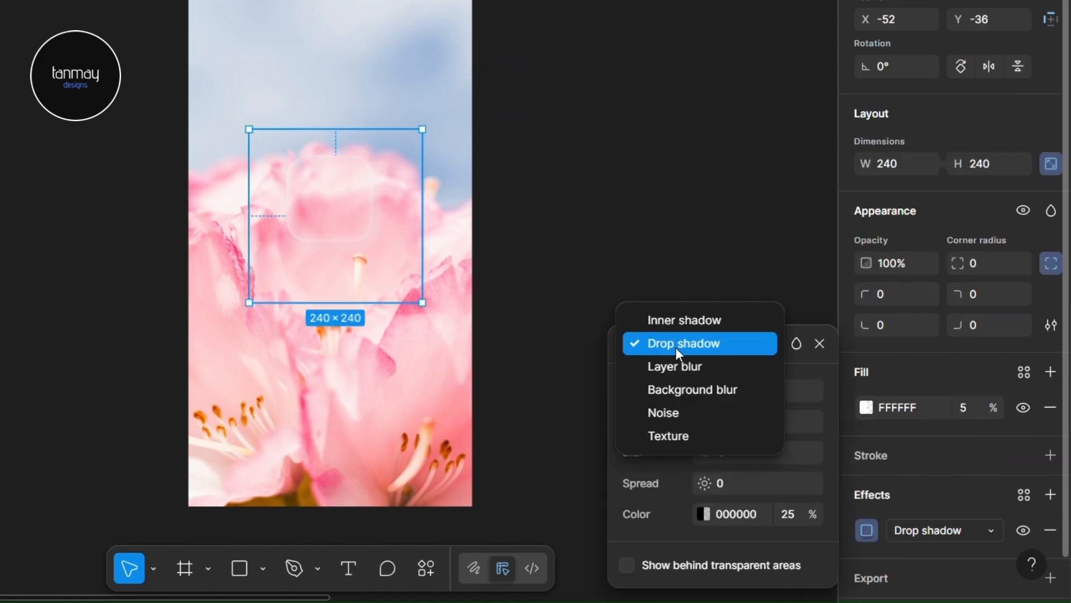
left_click(701, 399)
left_click(735, 426)
type("3")
key("Return")
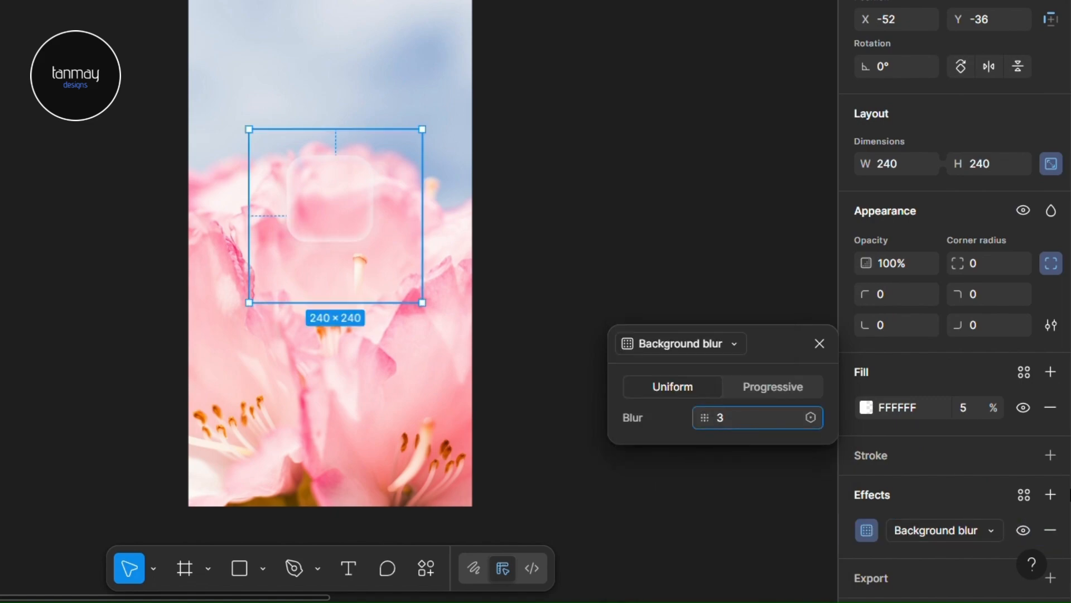
Add a Texture effect with size 100 and radius 28 to the square and move it below the background blur.
left_click(1043, 494)
left_click(677, 350)
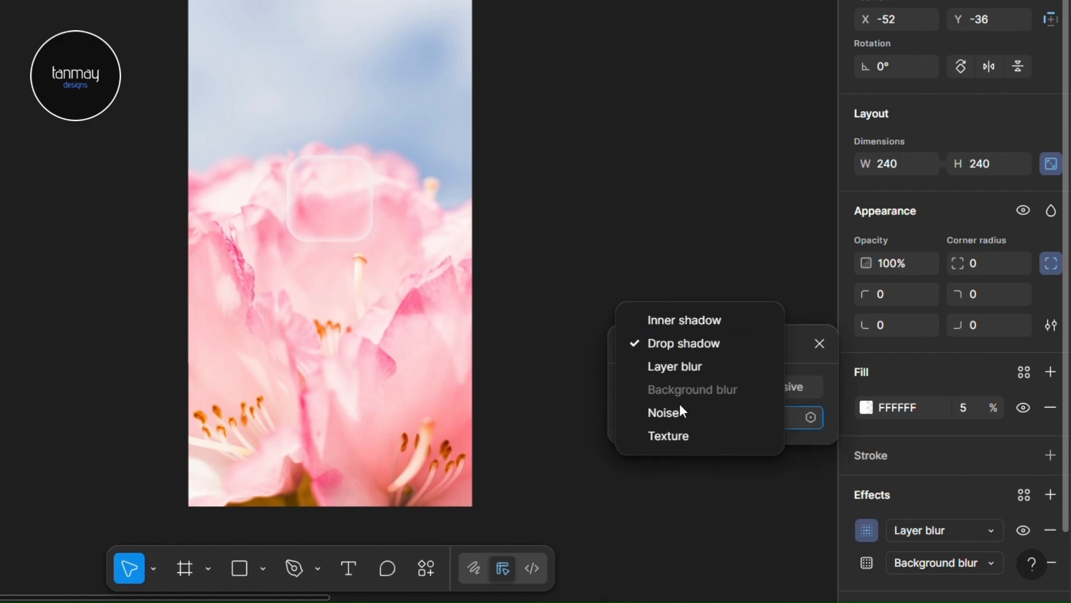
left_click(673, 441)
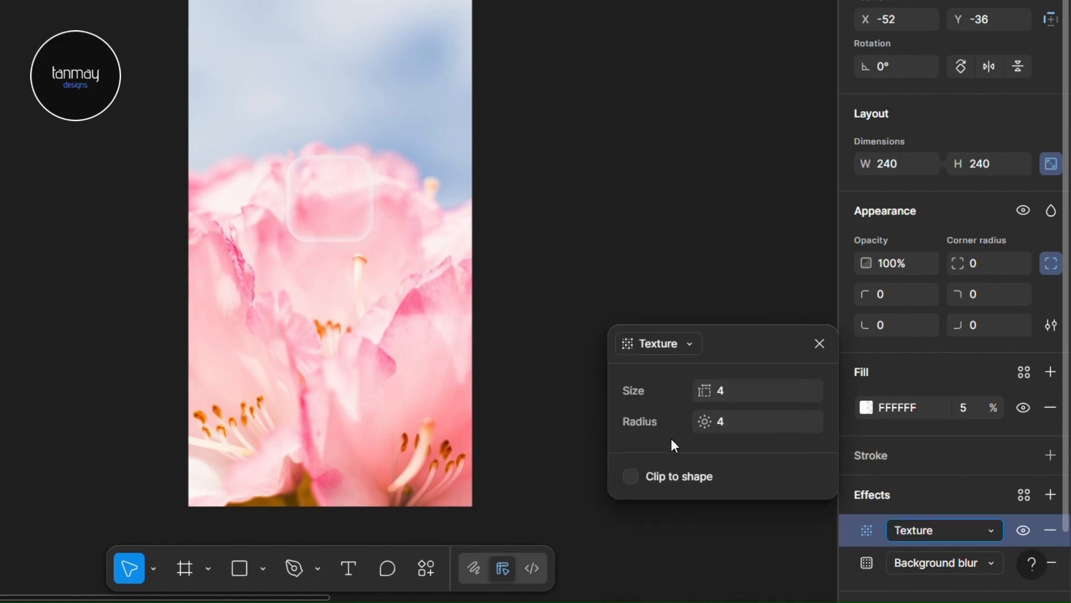
left_click(746, 396)
type("100")
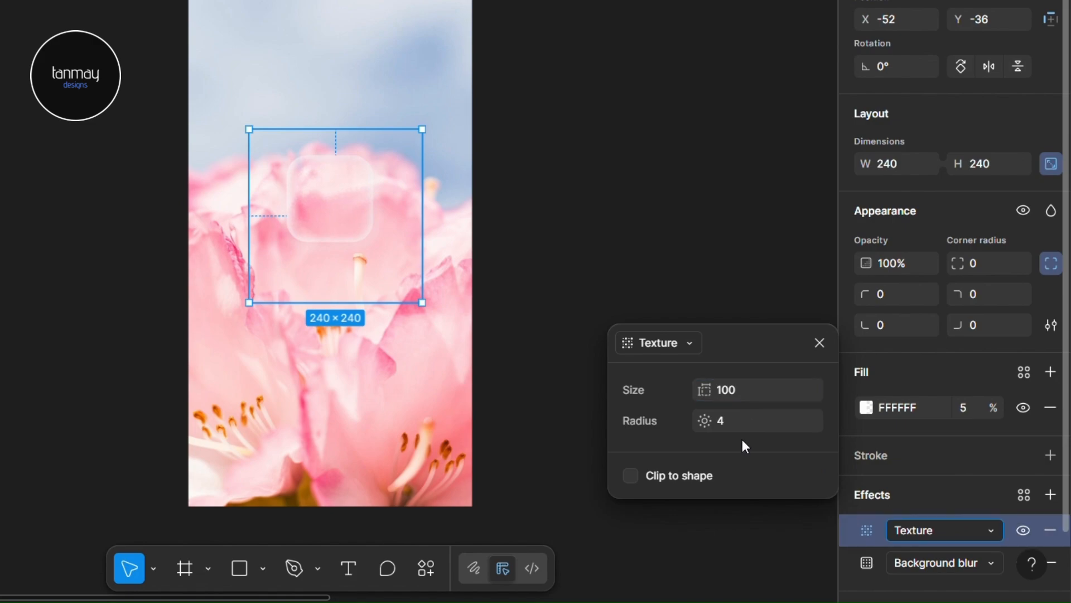
left_click(723, 413)
type("28")
key("Return")
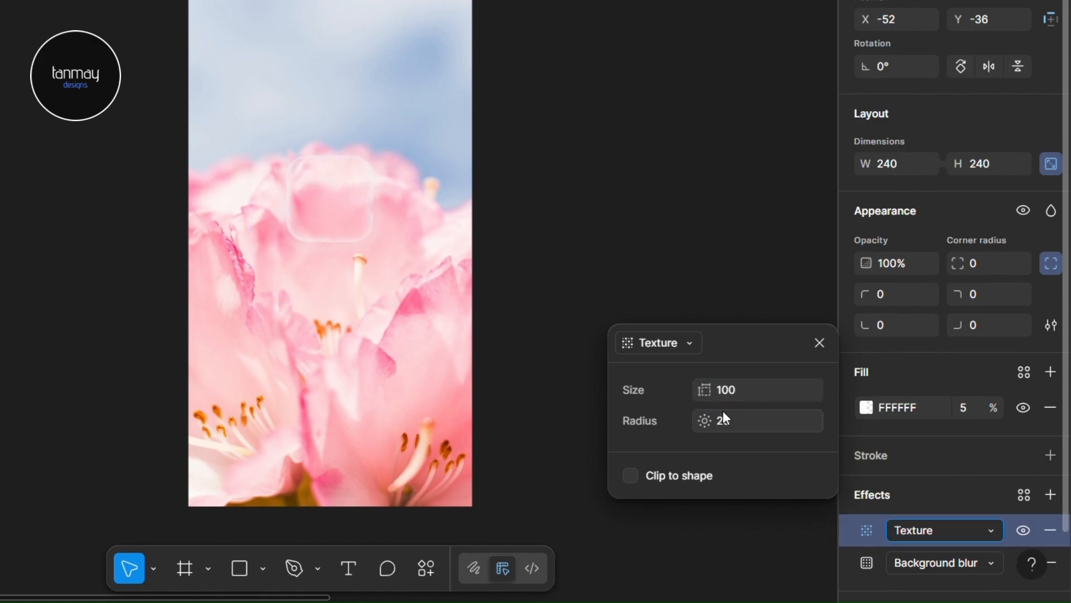
left_click_drag(864, 533, 856, 577)
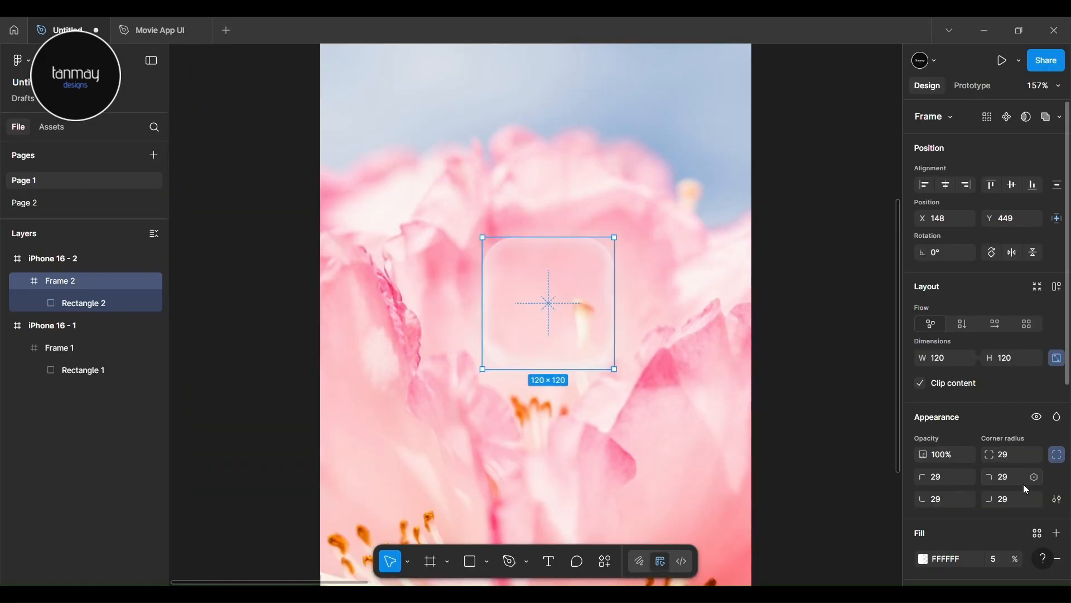
Adjust the color of Frame 2's drop shadow to a neutral light grey.
scroll(1026, 489, "down", 5)
left_click(922, 469)
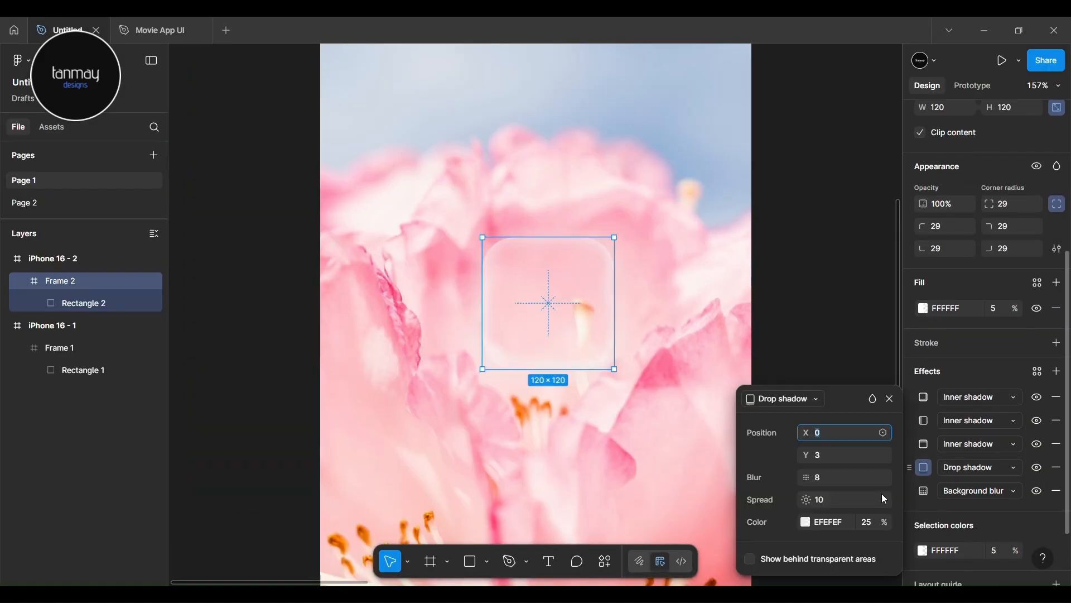
left_click(806, 521)
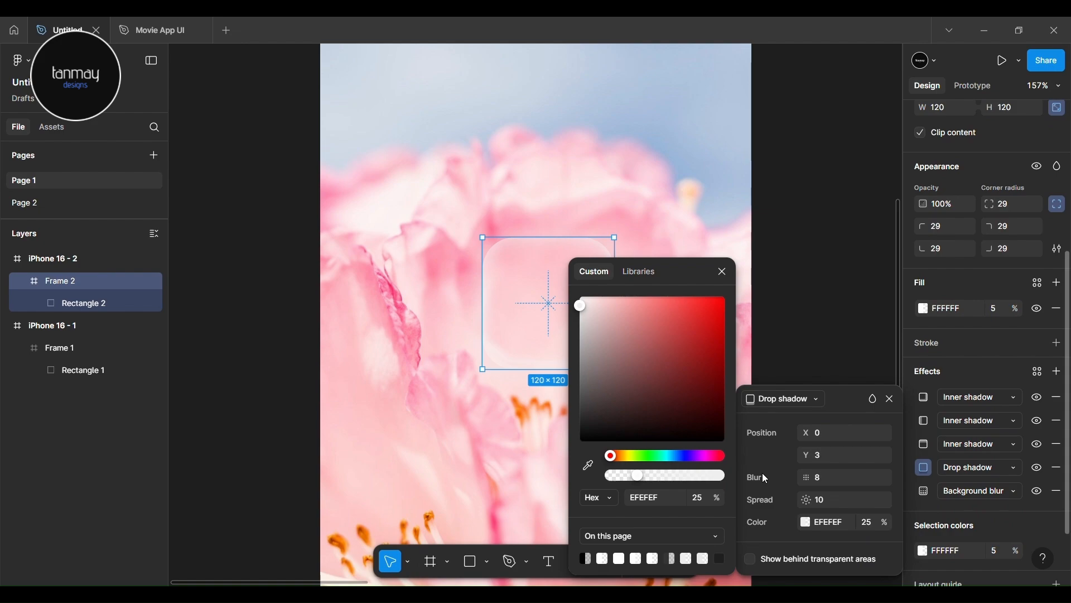
left_click_drag(580, 305, 544, 311)
left_click(868, 259)
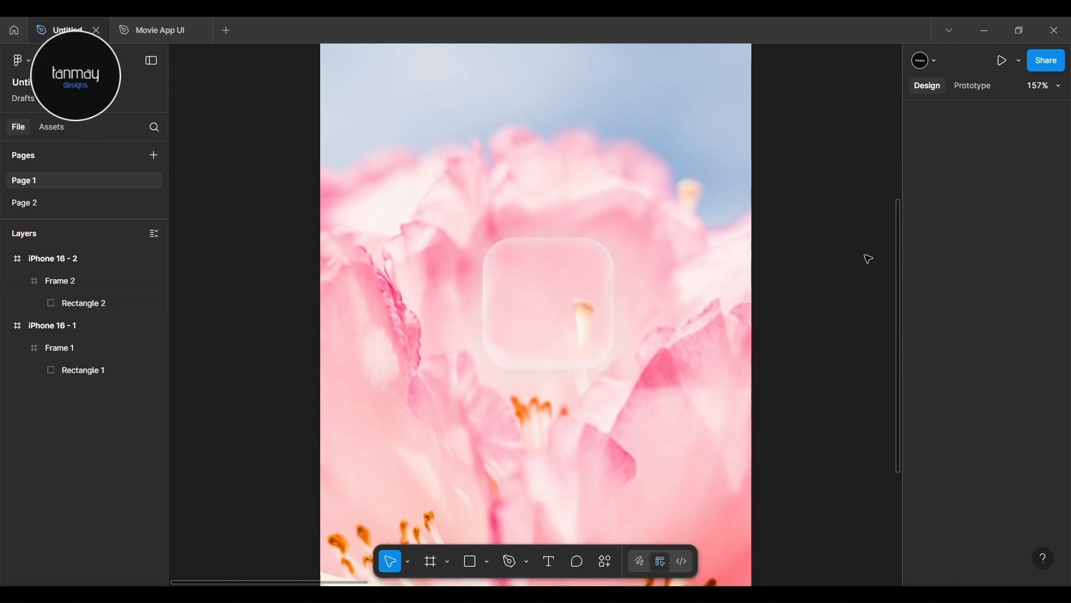
Move the glass square down the wallpaper so it covers the central orange stamens.
scroll(655, 335, "left", 1)
left_click(598, 271)
left_click_drag(598, 270, 581, 370)
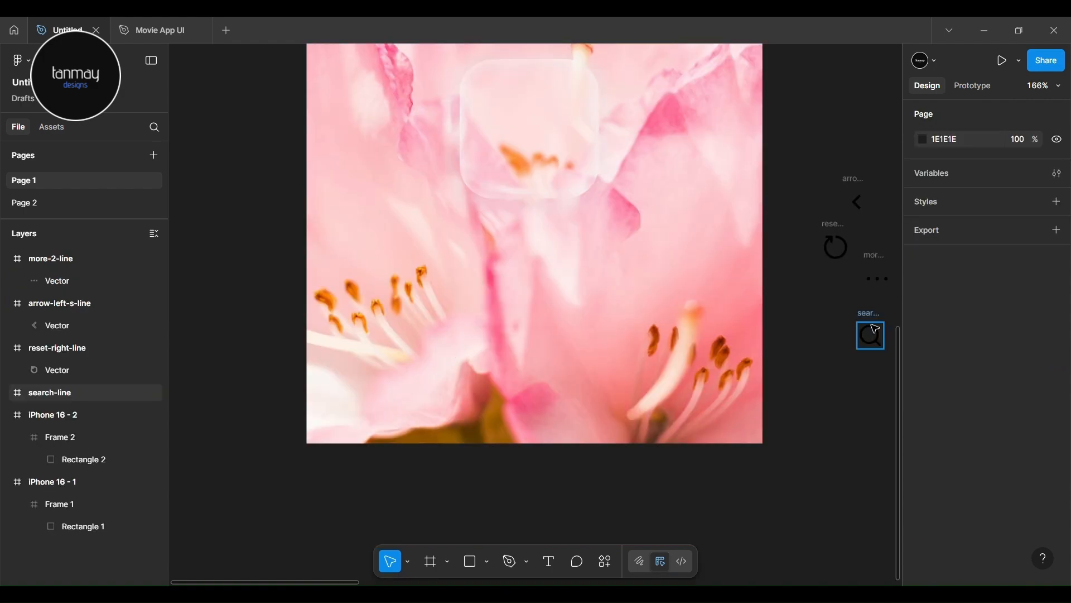
Place the search-line icon near the bottom of the iPhone 16 - 2 frame and add the text "mobbin.com" beside it.
left_click_drag(870, 329, 472, 370)
key("t")
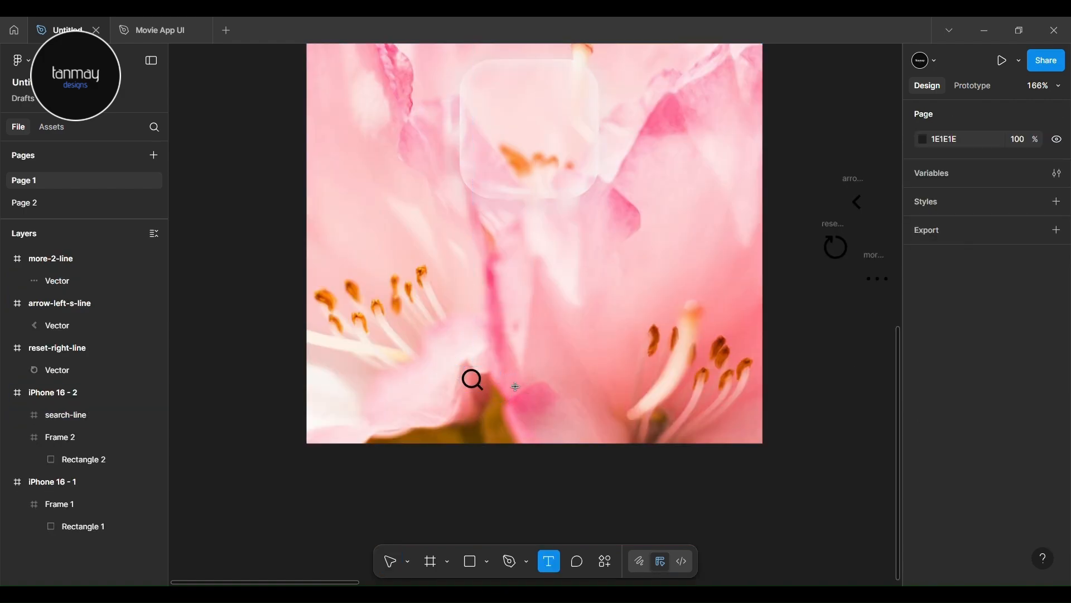
left_click(510, 380)
type("mo")
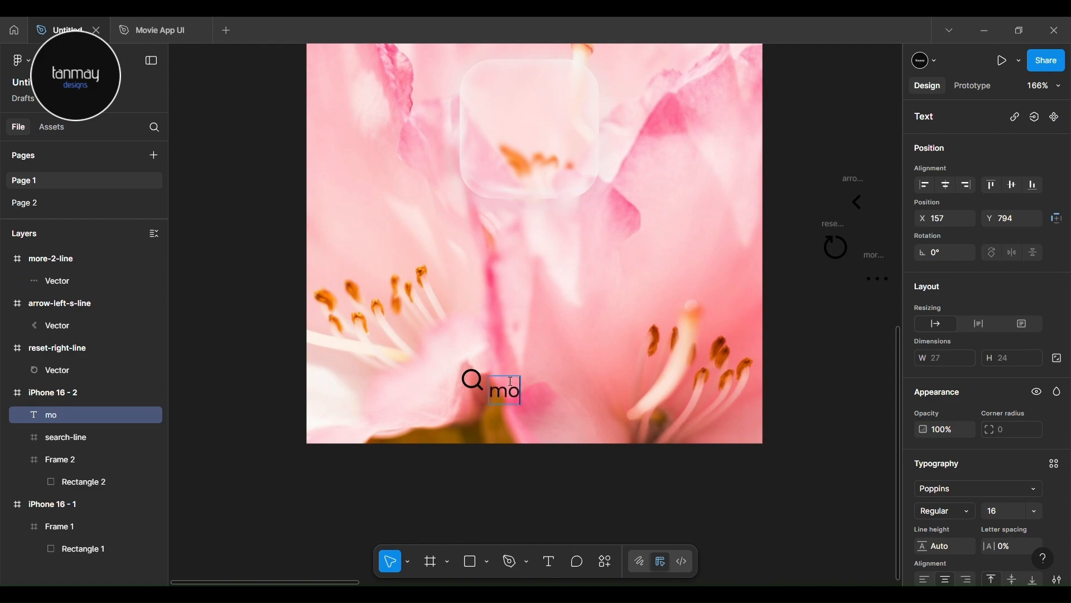
type("bbin.con")
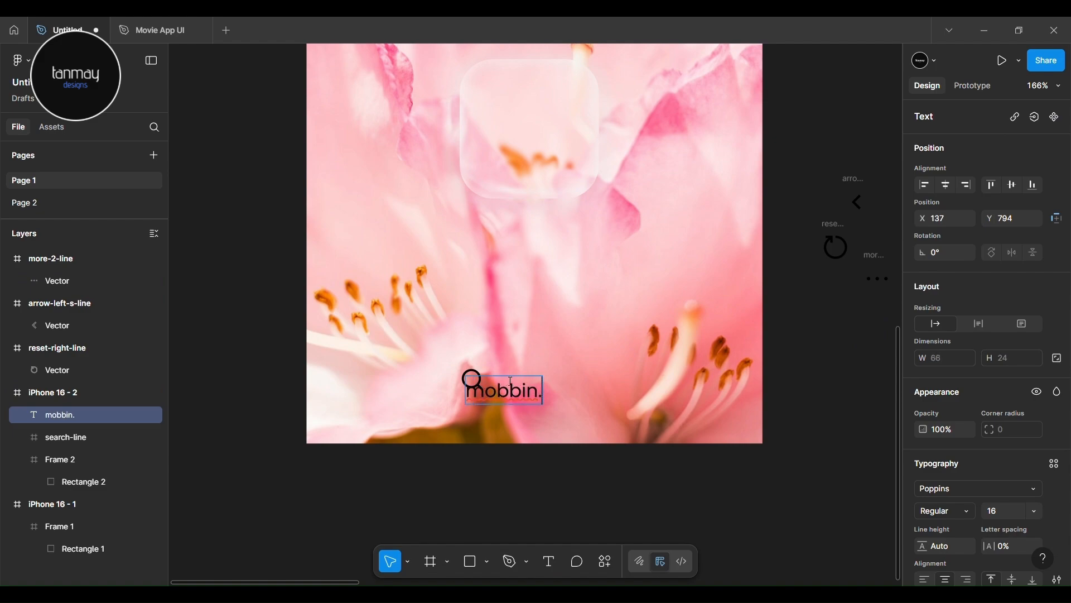
key("BackSpace")
type("m")
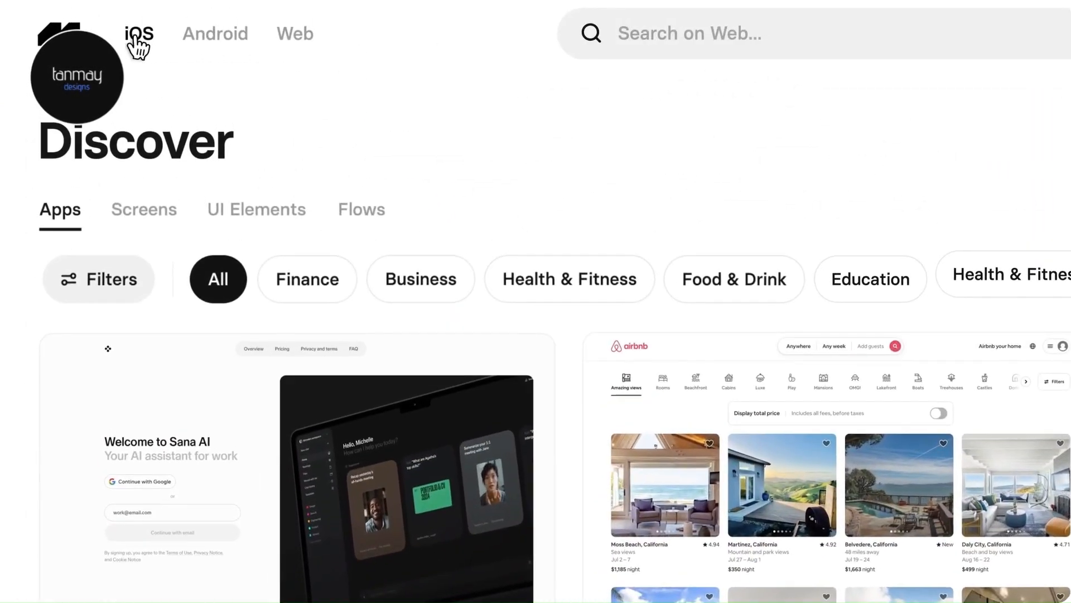
Switch to Mobbin, browse the iOS Signup screens and view the Natural AI onboarding flow as a video.
left_click(140, 27)
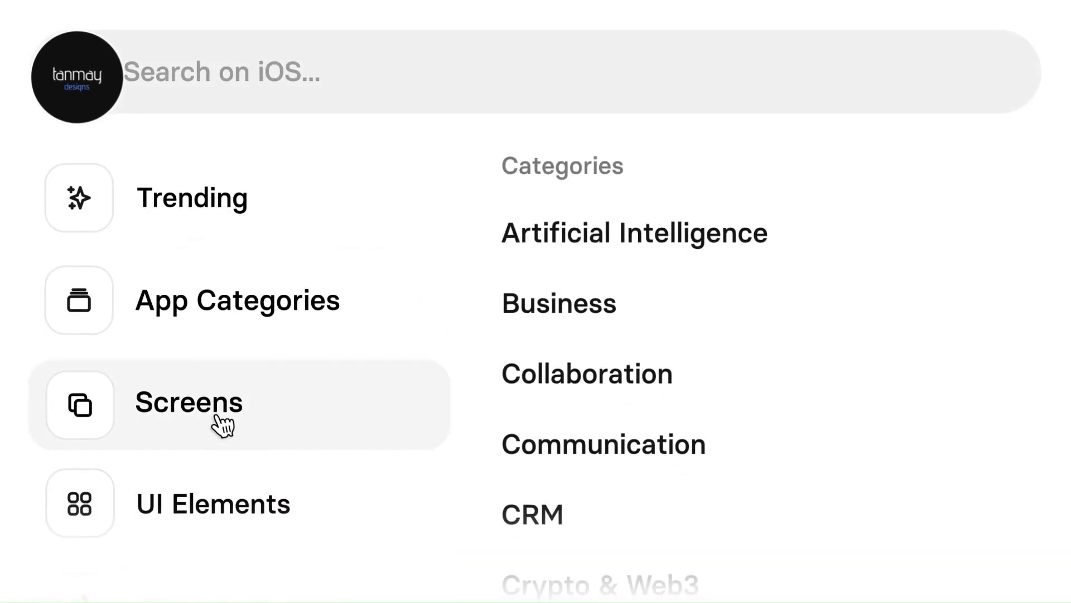
mouse_move(256, 418)
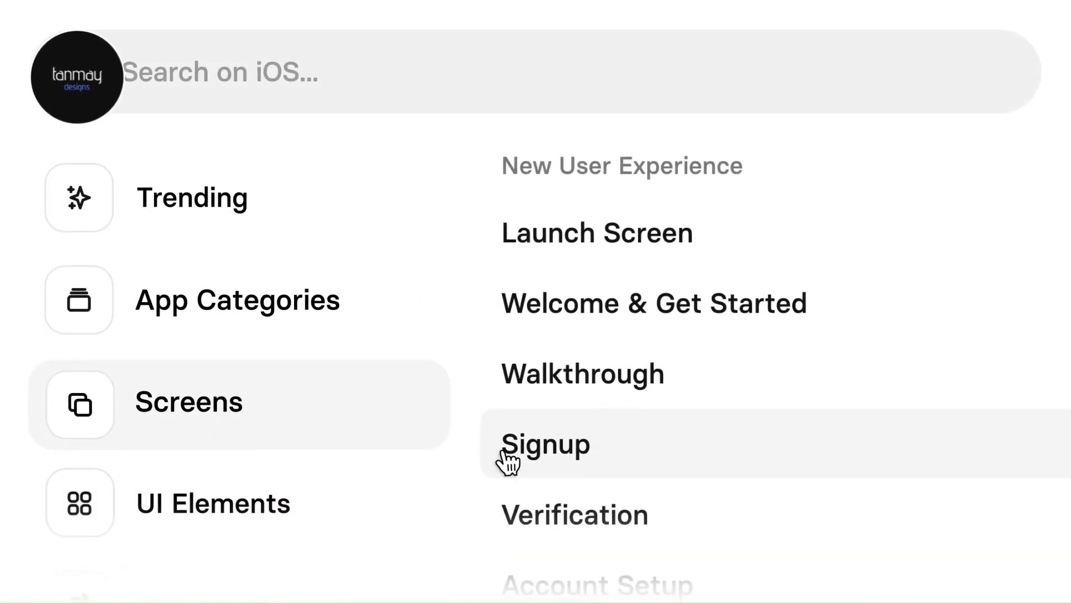
left_click(507, 459)
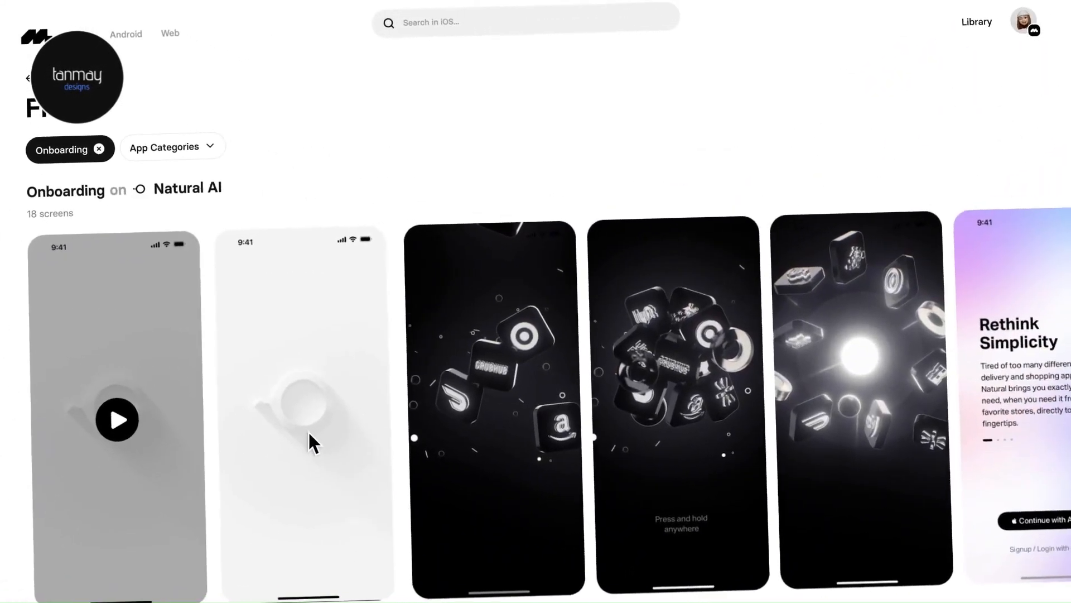
left_click(305, 379)
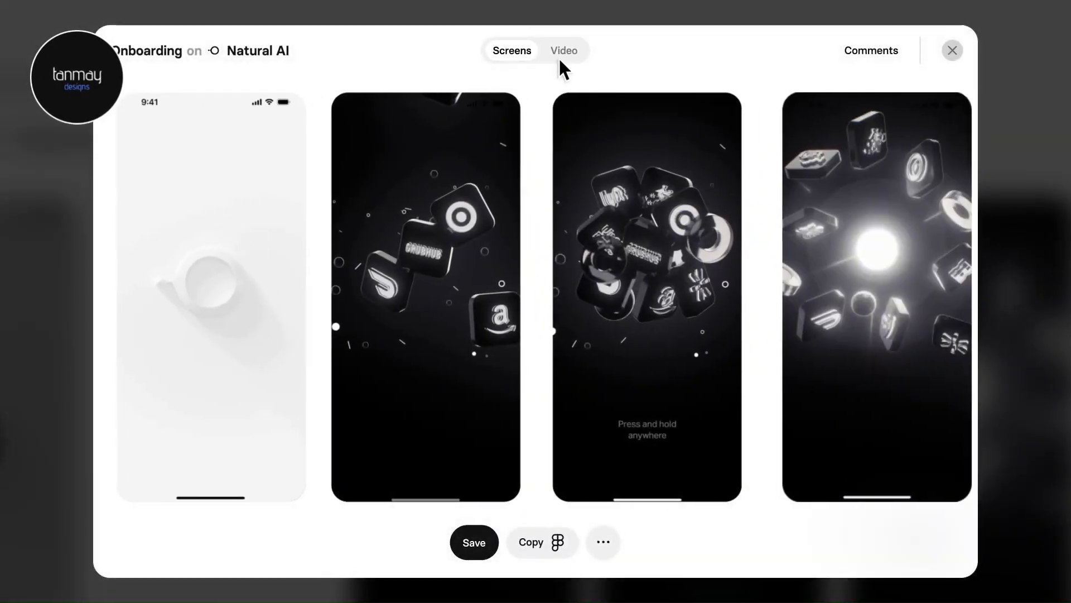
left_click(562, 50)
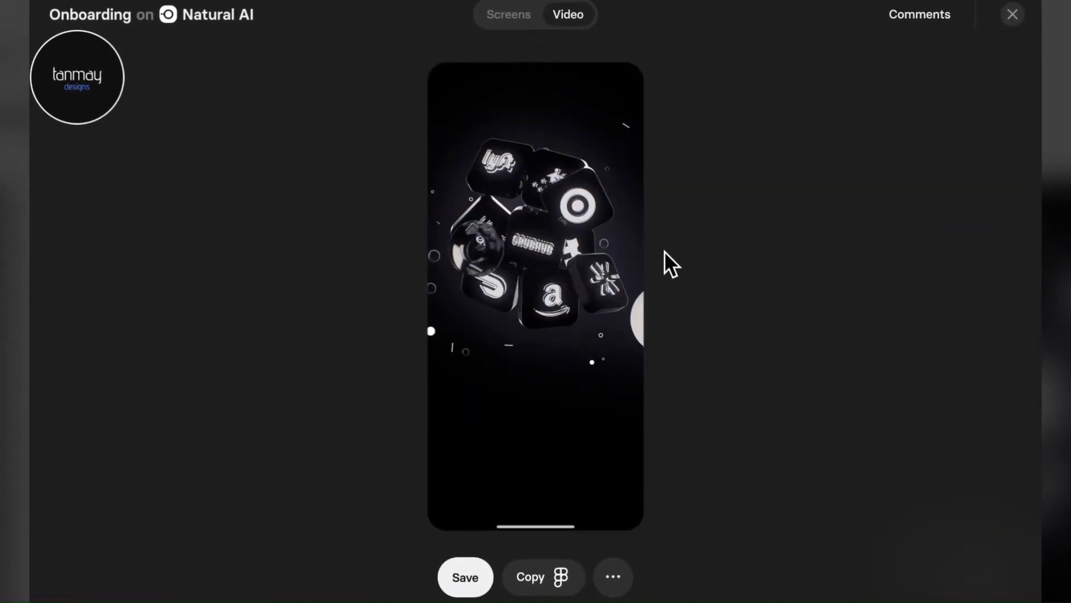
Save the Natural AI onboarding flow to the Onboarding collection and start adding a comment.
left_click(465, 577)
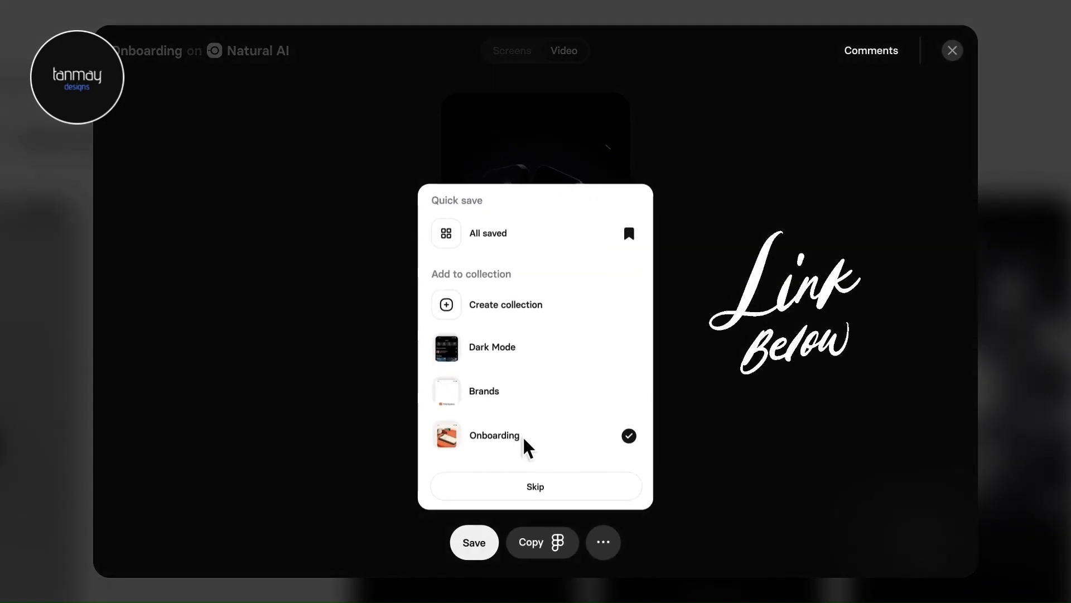
left_click(523, 438)
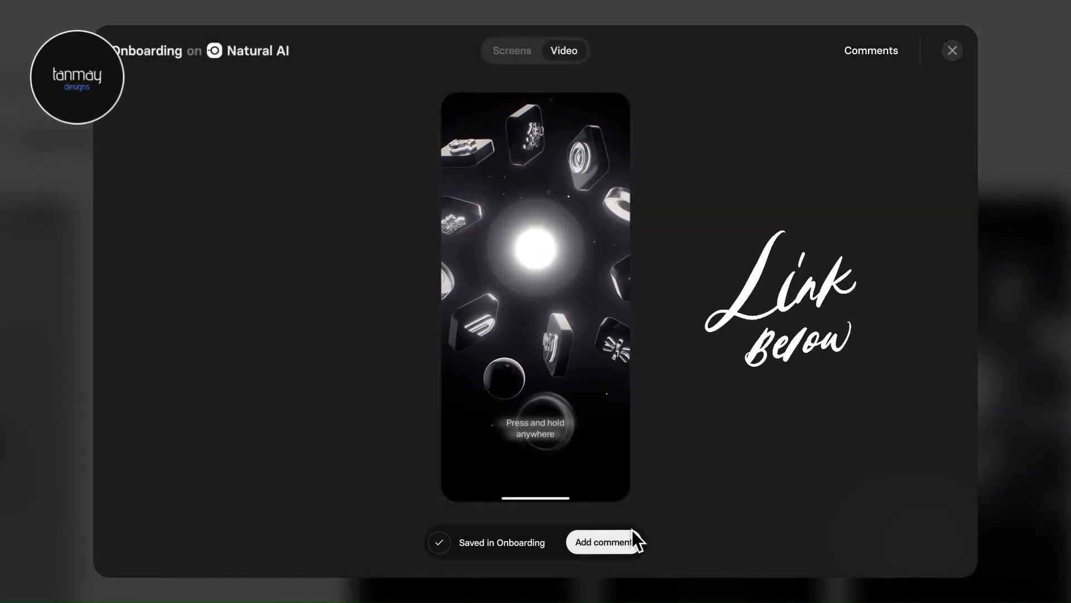
left_click(602, 542)
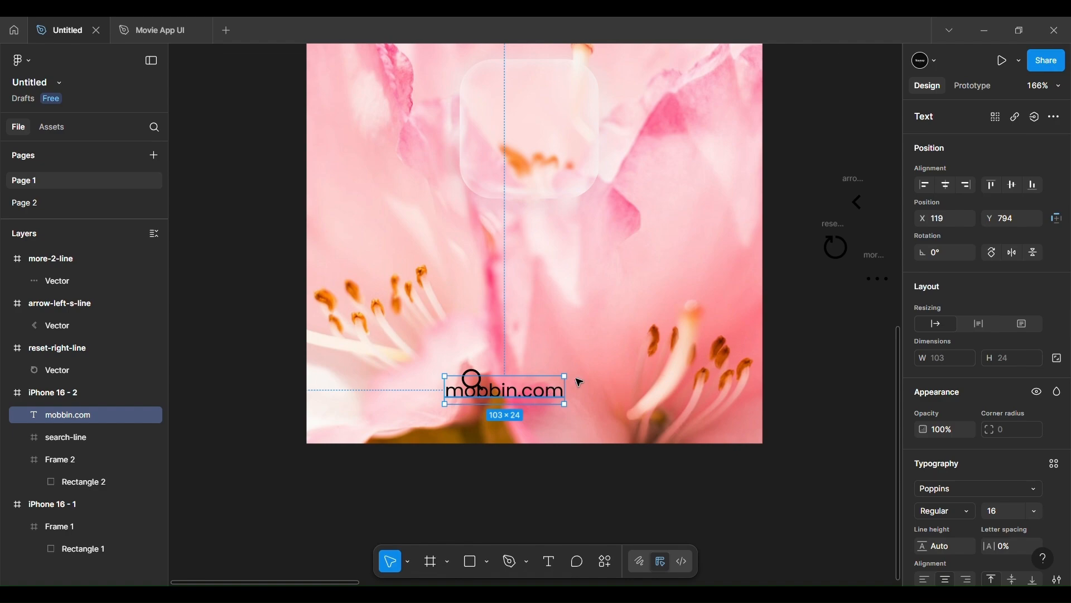
Move the "mobbin.com" text beside the search icon and set its font size to 18.
left_click_drag(551, 388, 601, 379)
left_click(1006, 514)
type("18")
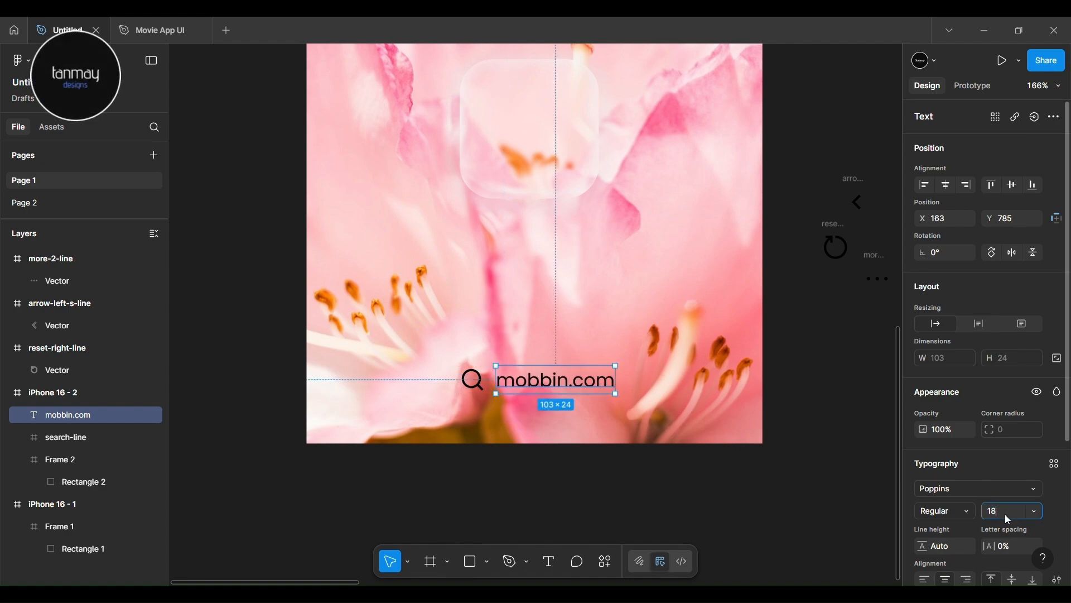
key("Return")
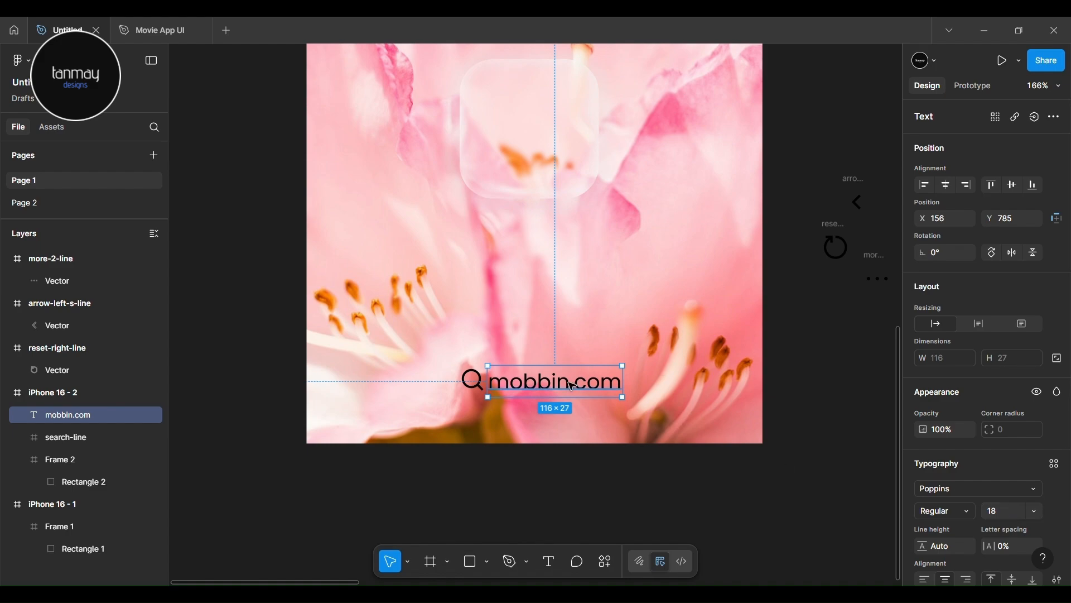
Combine the search icon and "mobbin.com" text into an auto layout row with a gap of 10, and nudge it into place.
left_click(474, 389, "shift")
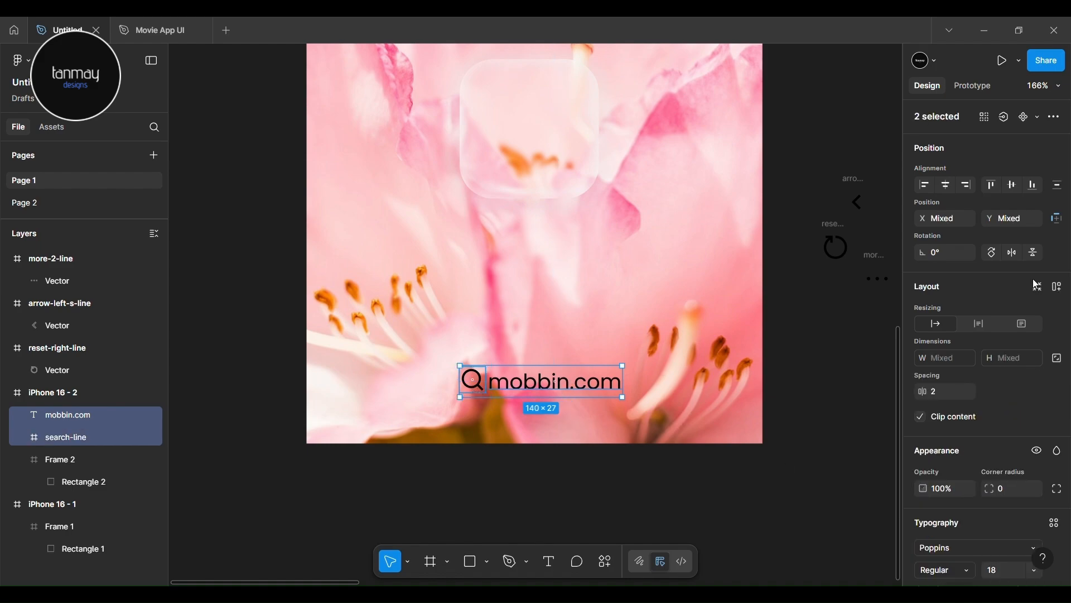
left_click(1058, 287)
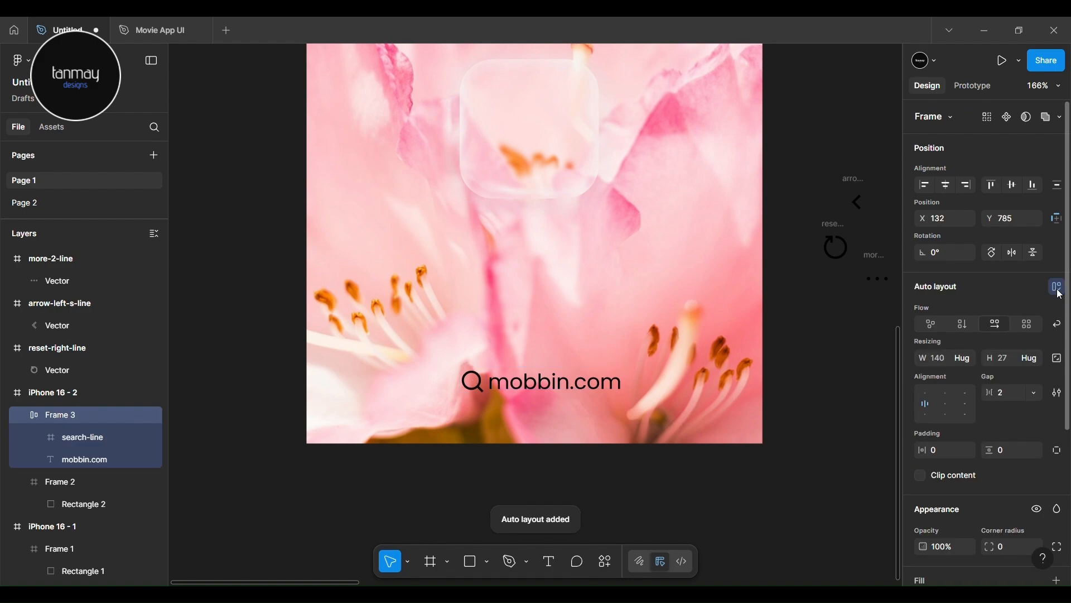
left_click(1002, 393)
type("10")
key("Return")
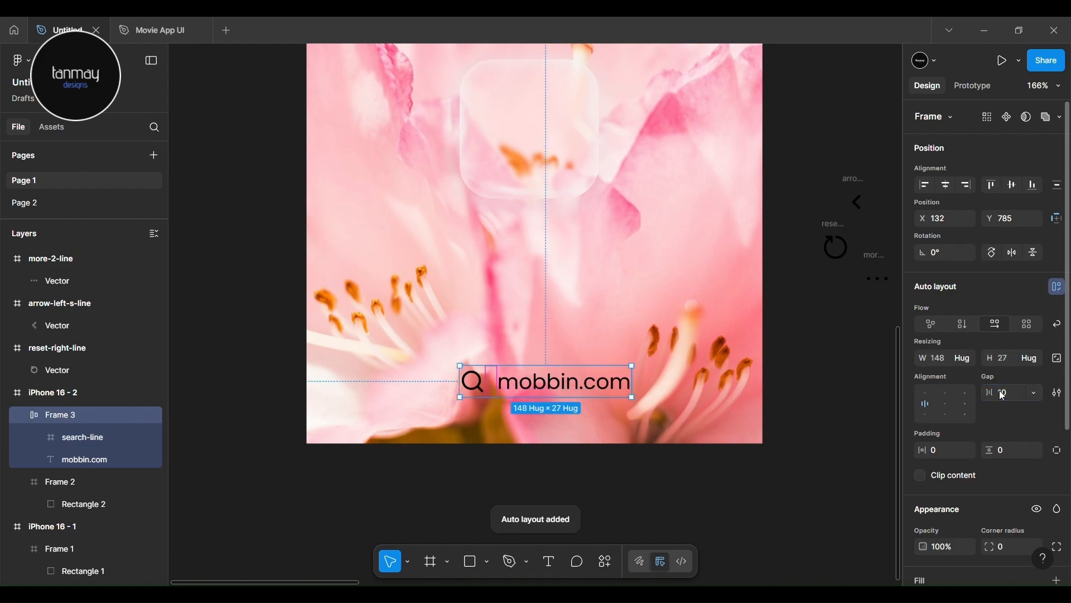
left_click_drag(569, 400, 562, 396)
Duplicate the glass square and reshape the copy into a 212 × 42 pill behind the search icon and "mobbin.com" text.
left_click_drag(540, 135, 537, 281)
key("ctrl+z")
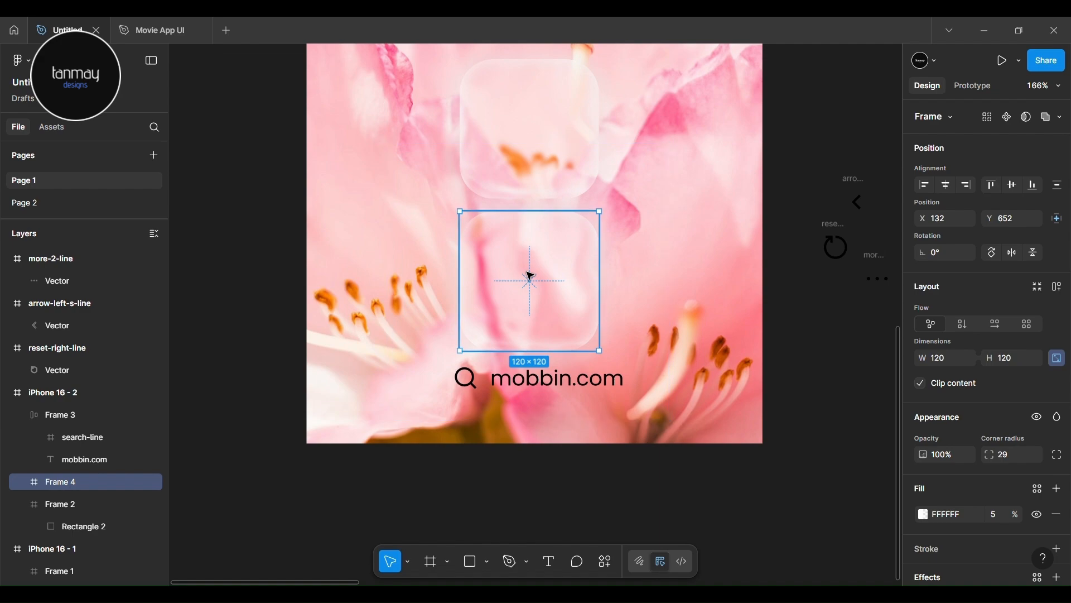
double_click(531, 276)
key("Escape")
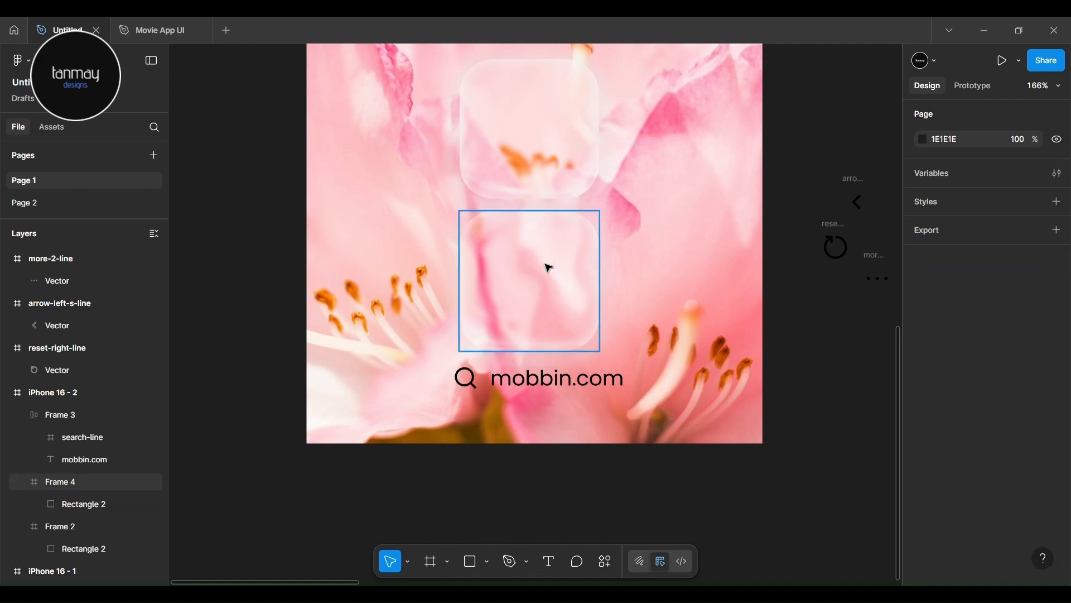
left_click(549, 268)
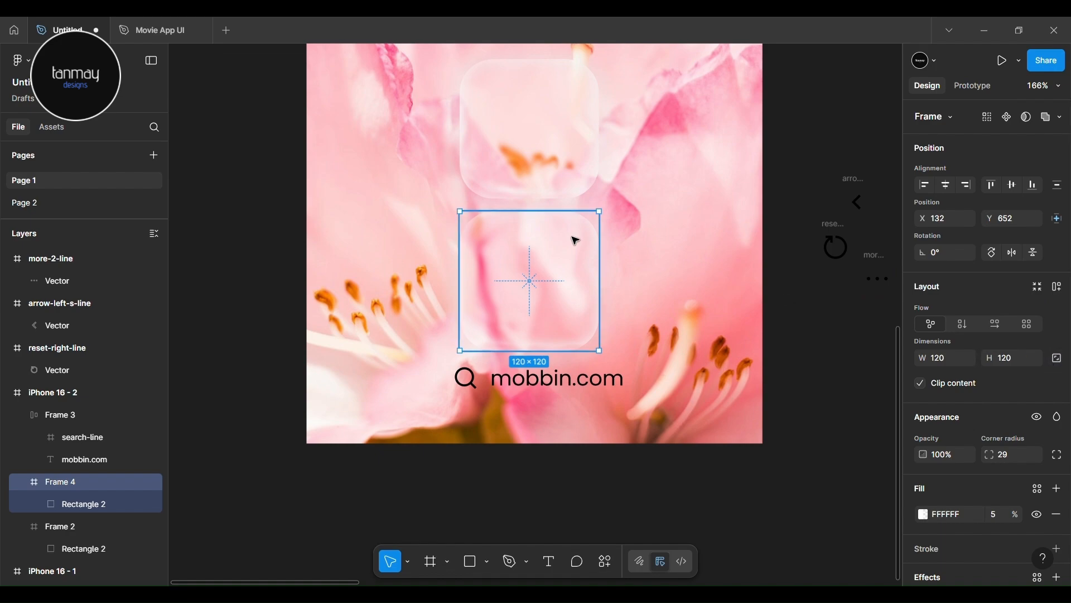
left_click_drag(571, 228, 564, 377)
left_click_drag(616, 401, 669, 407)
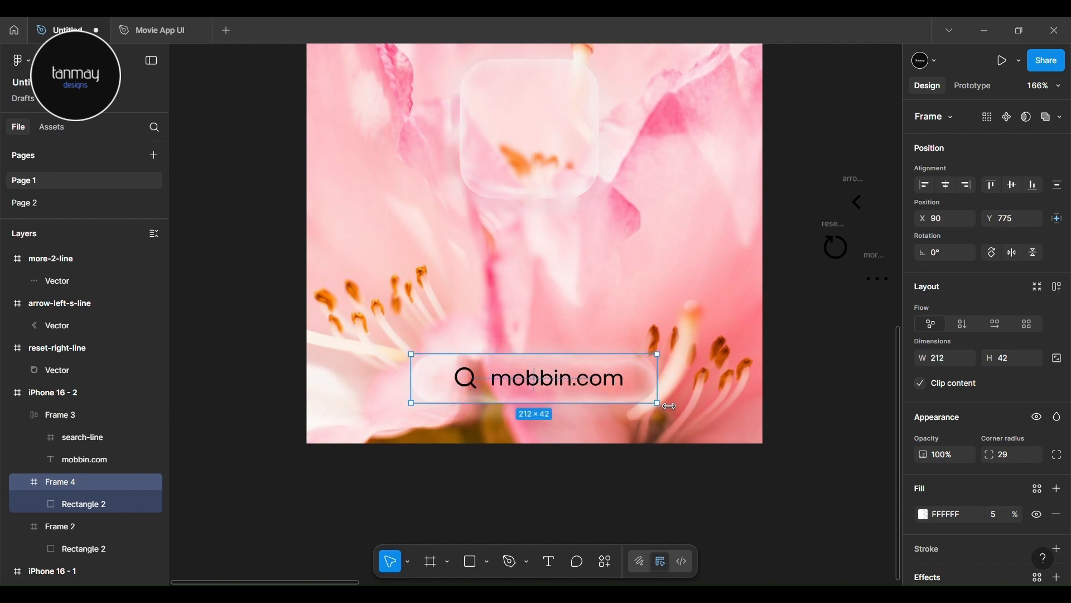
Duplicate the glass pill in place and centre the search icon and "mobbin.com" row on it.
key("ctrl+d")
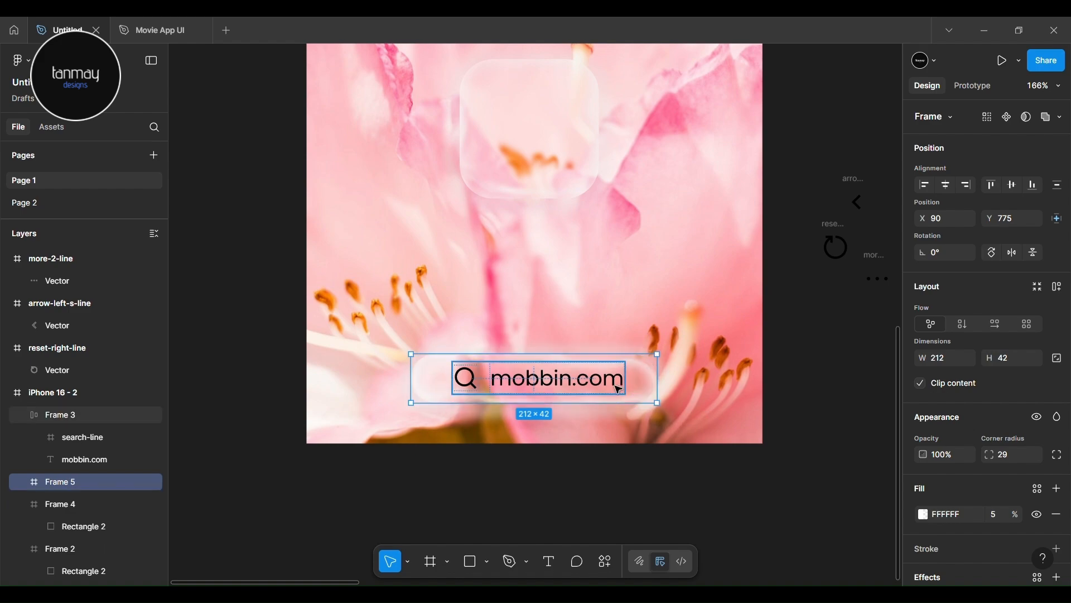
left_click(619, 389)
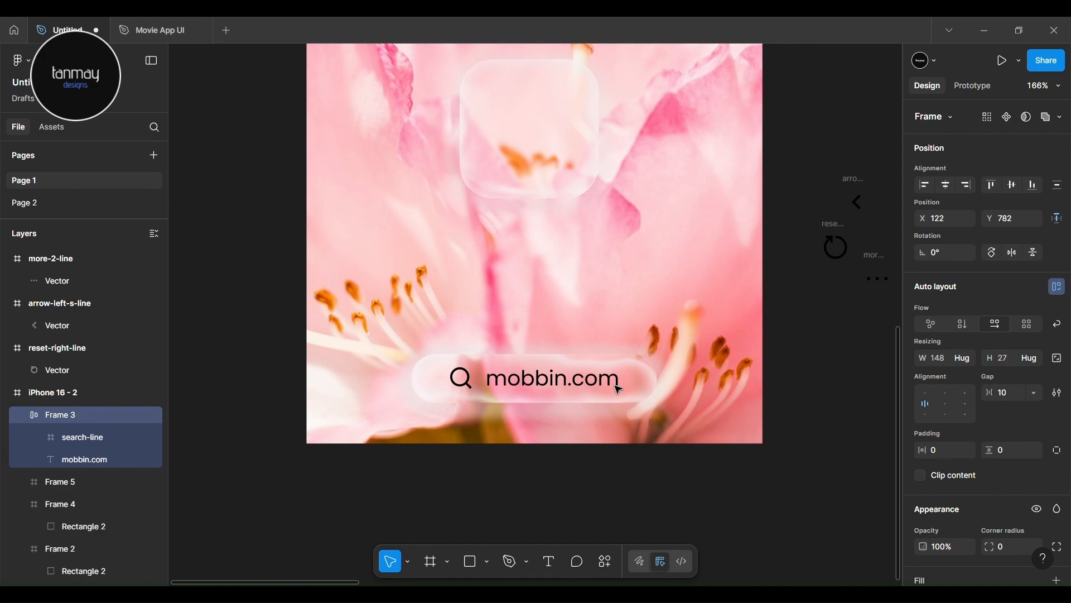
left_click(695, 478)
Copy the glass pill as a 42 × 42 circle on its left side, and duplicate that circle on its right side.
left_click_drag(646, 383, 646, 306, "alt")
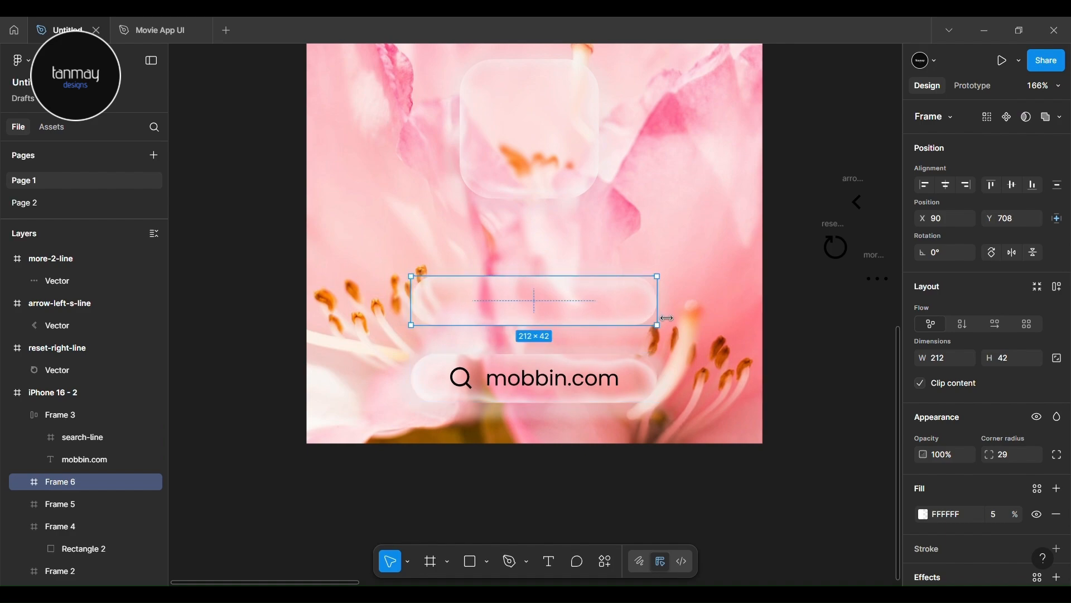
left_click_drag(571, 304, 358, 385)
key("Left")
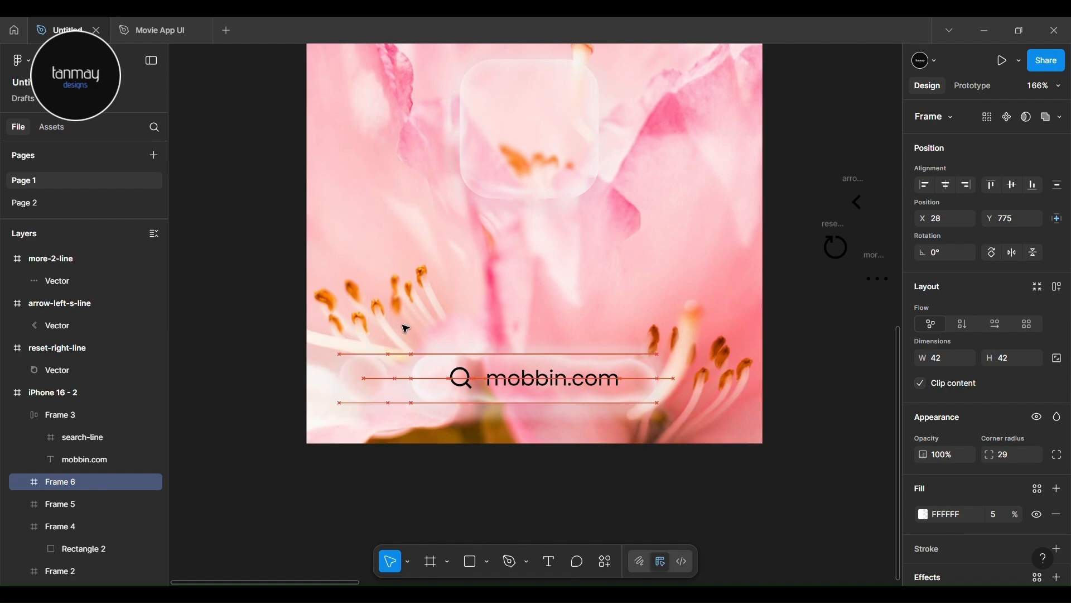
key("Right")
key("Right")
key("Left")
left_click_drag(368, 373, 733, 397, "alt")
Centre-align the contents of the "mobbin.com" auto layout row and widen its gap to 13.
left_click(638, 401)
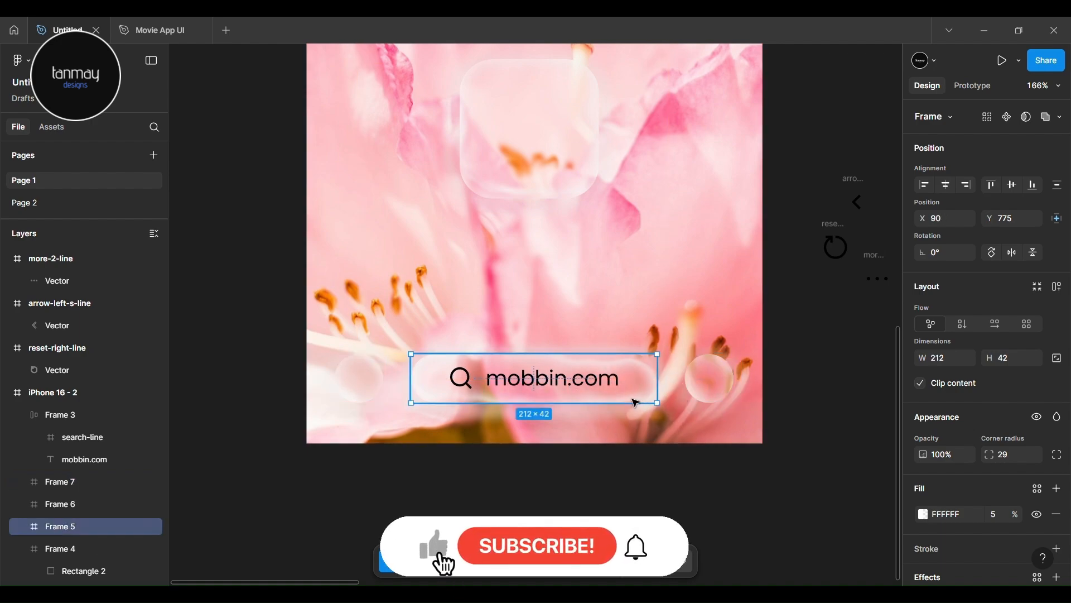
left_click(595, 384)
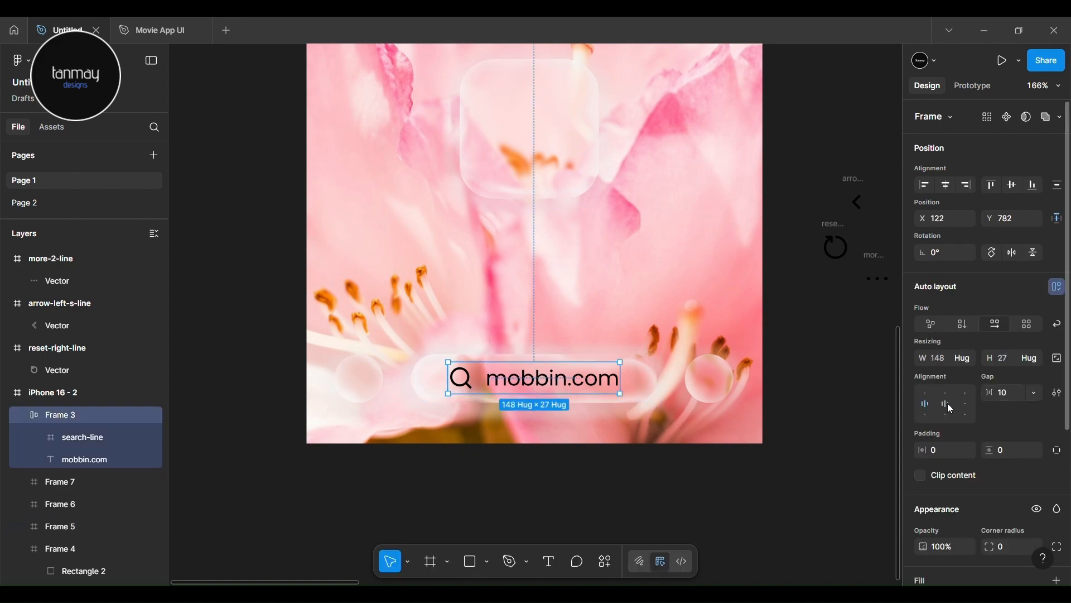
left_click_drag(997, 392, 1004, 393)
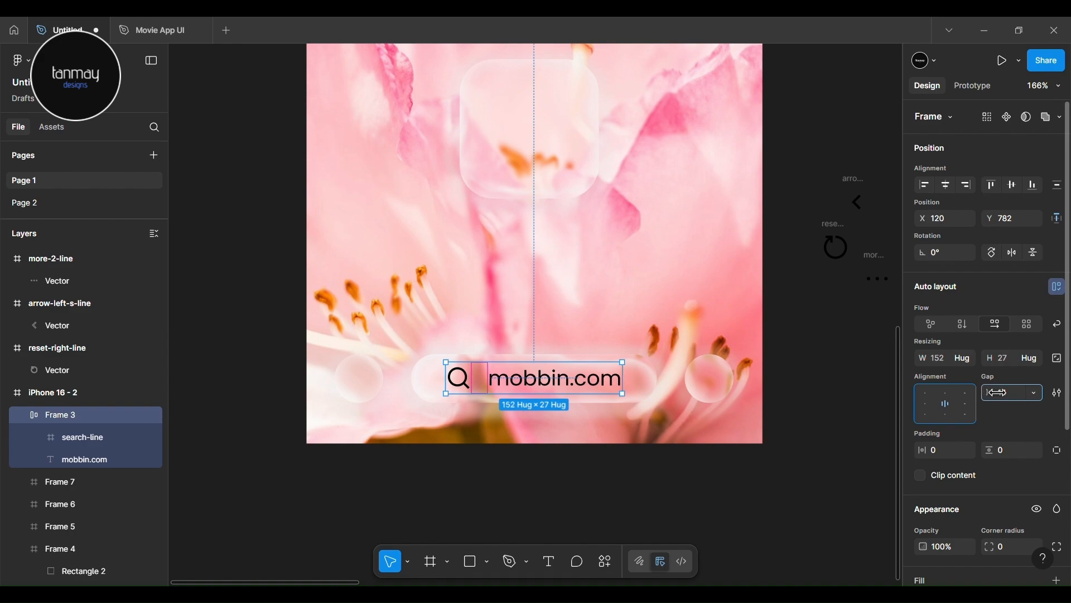
left_click(597, 473)
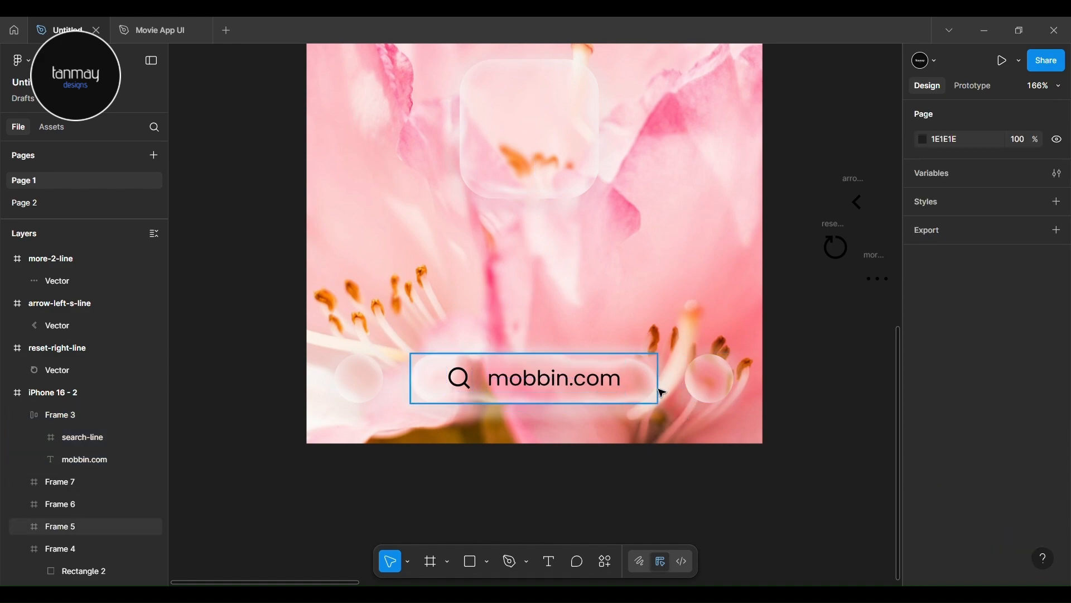
Darken the drop shadow colour of the upper glass pill to CCCCCC.
scroll(1006, 416, "down", 4)
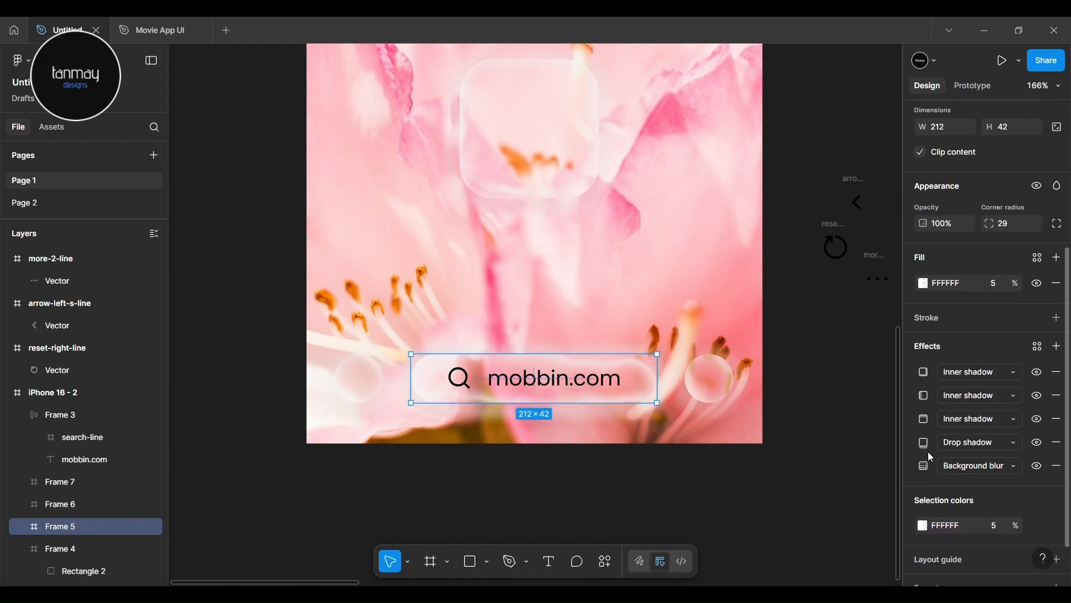
left_click(925, 444)
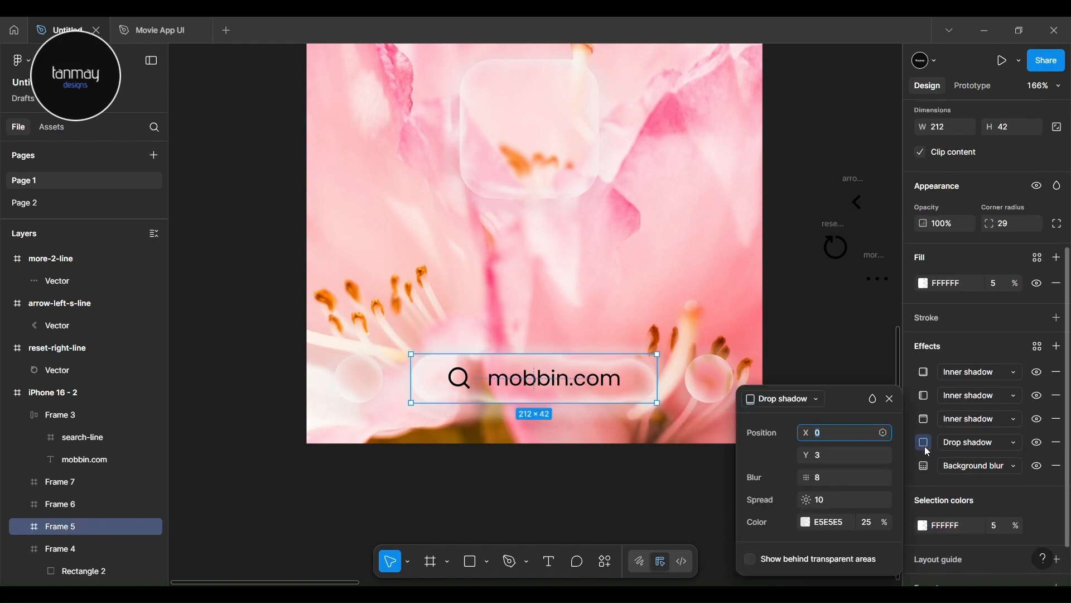
left_click(807, 523)
left_click_drag(581, 296, 580, 314)
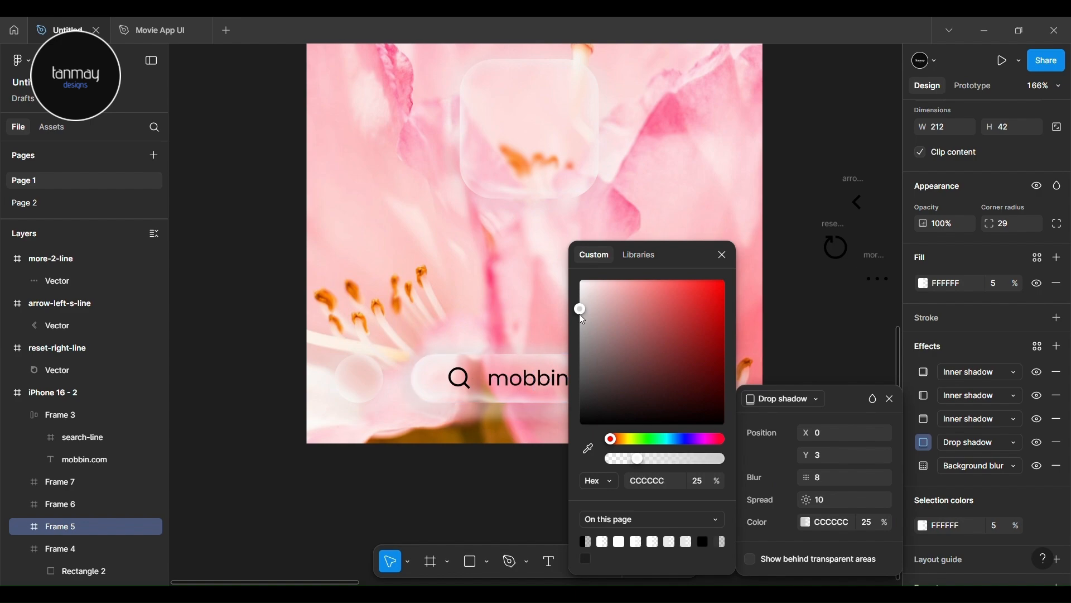
left_click(840, 523)
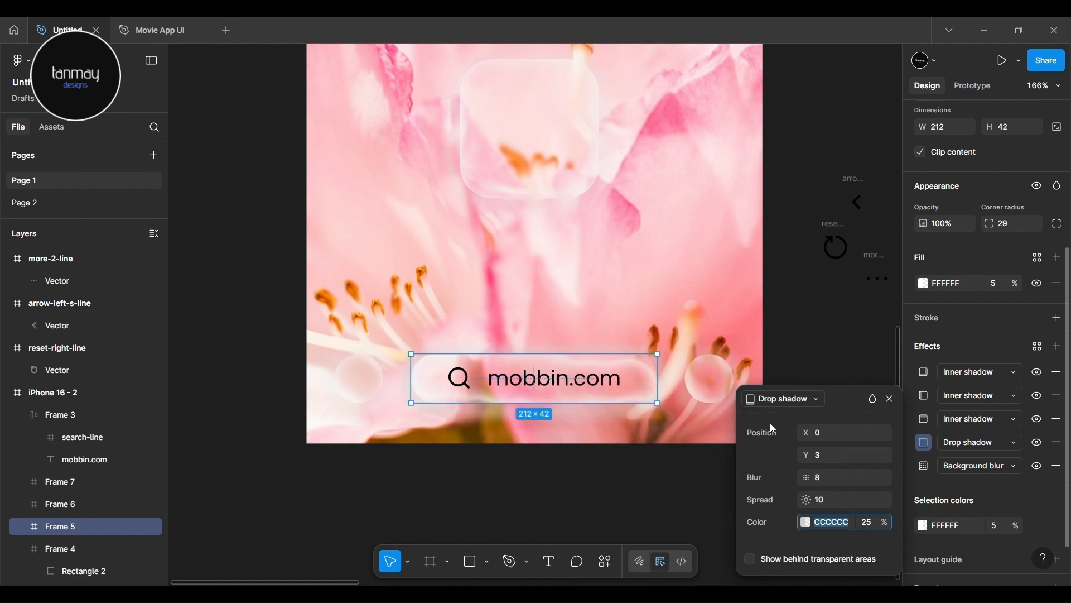
Set the drop shadow colour of both glass circles to CCCCCC.
left_click(712, 375)
left_click(357, 368, "shift")
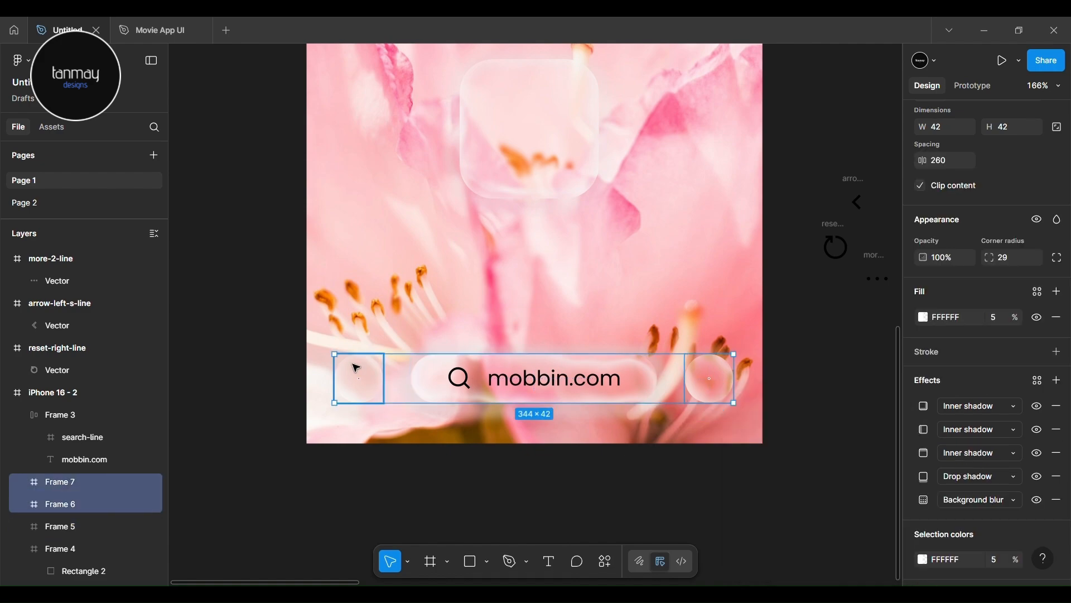
left_click(924, 477)
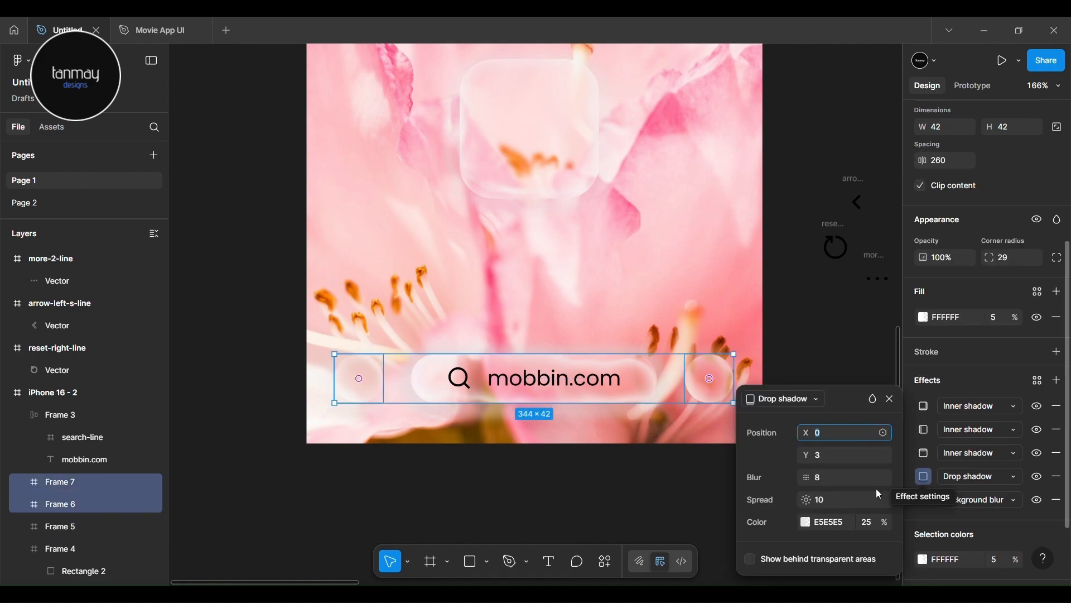
left_click(827, 523)
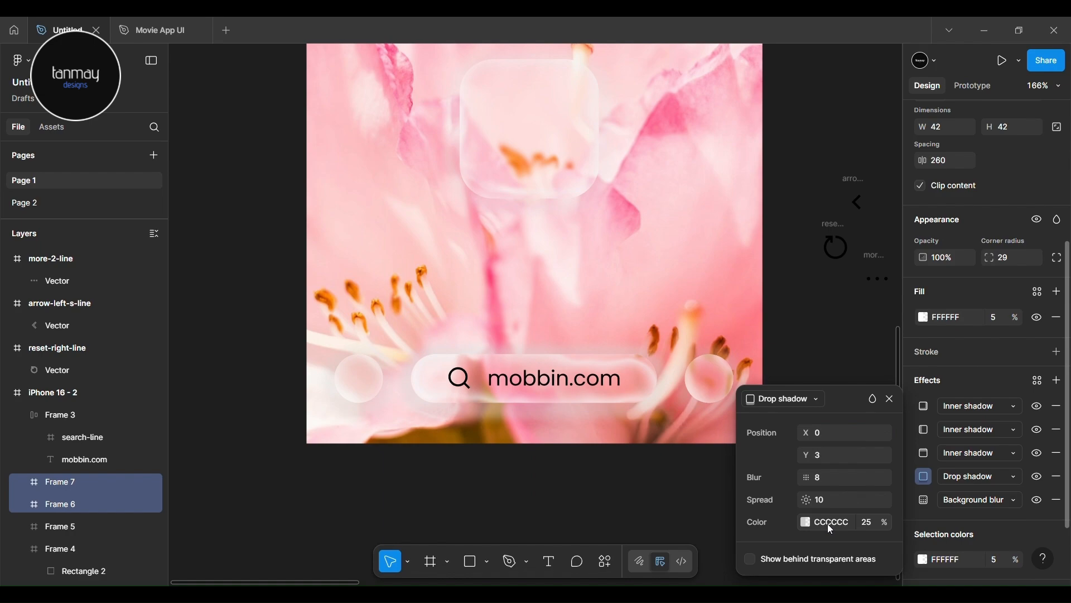
left_click(714, 477)
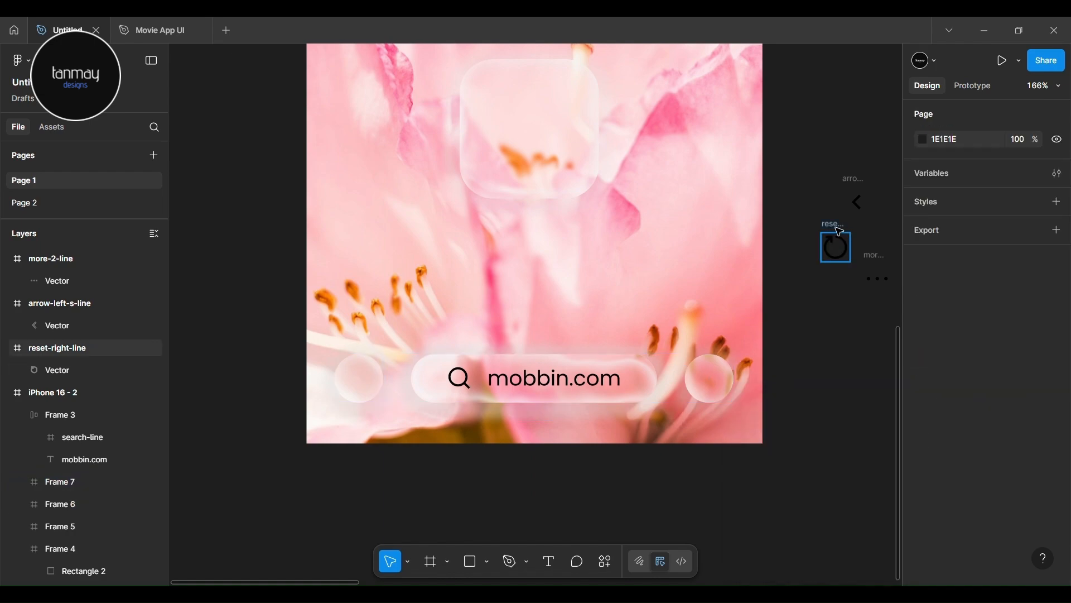
Add the reset-right-line icon to the auto layout row, after the "mobbin.com" text.
left_click_drag(836, 248, 709, 378)
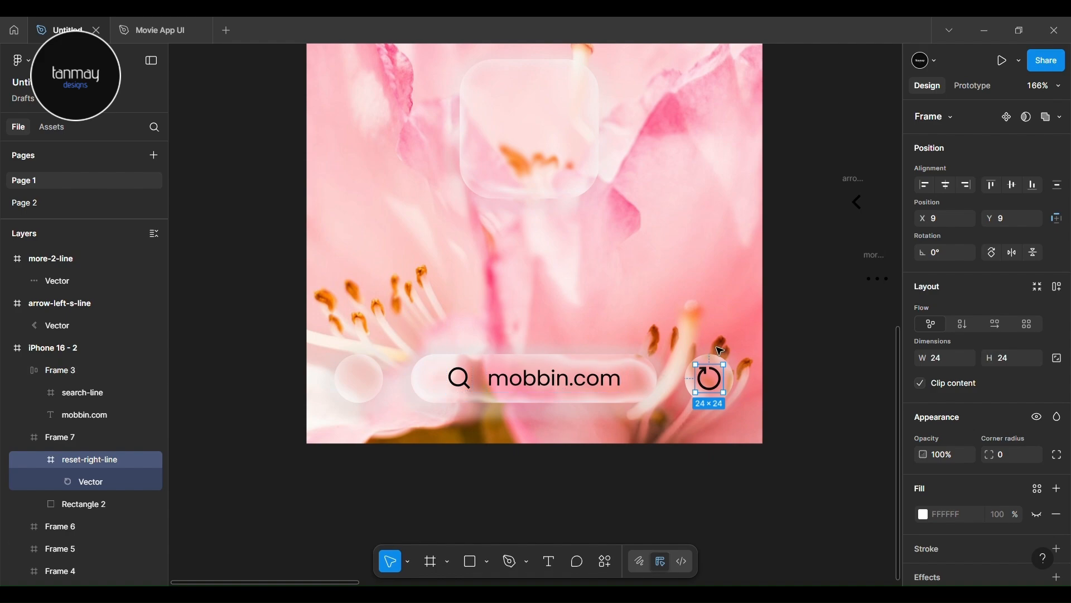
left_click_drag(726, 388, 620, 386)
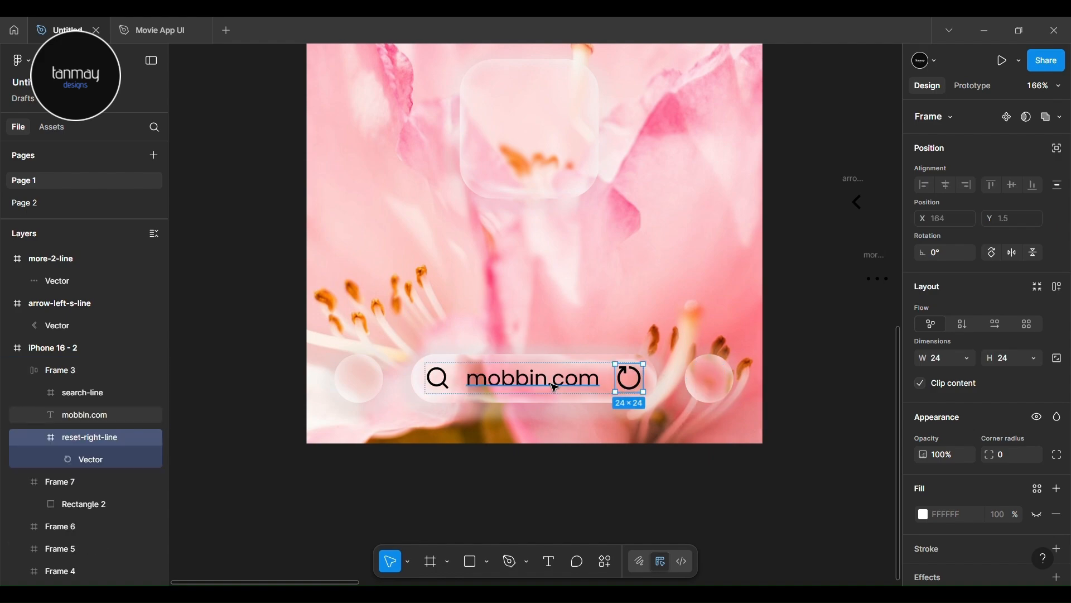
left_click(677, 447)
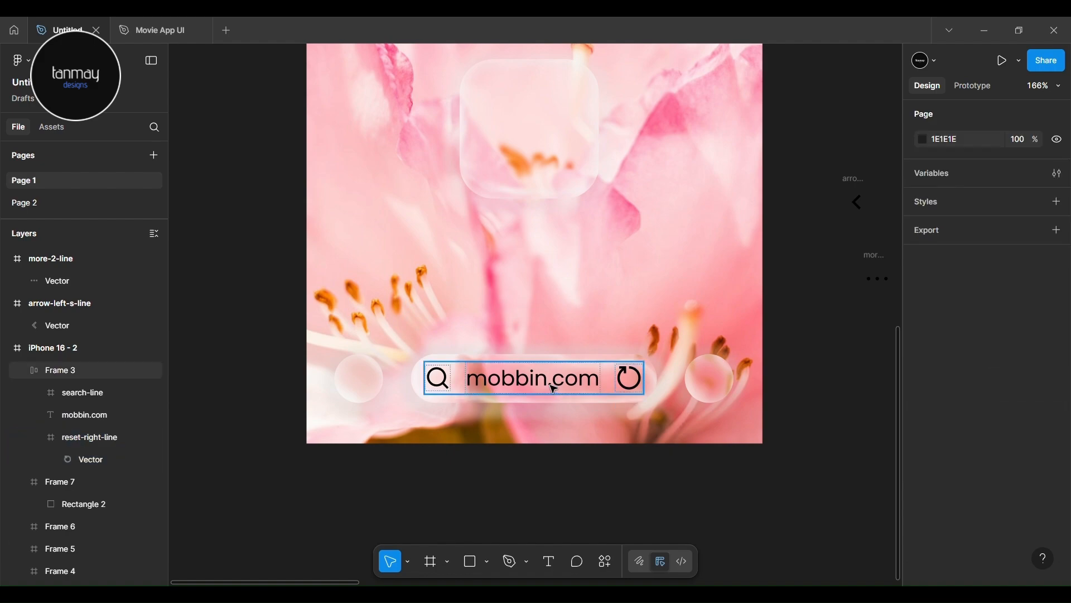
Widen the upper glass pill symmetrically to 232 × 42 around the search row.
left_click(555, 389)
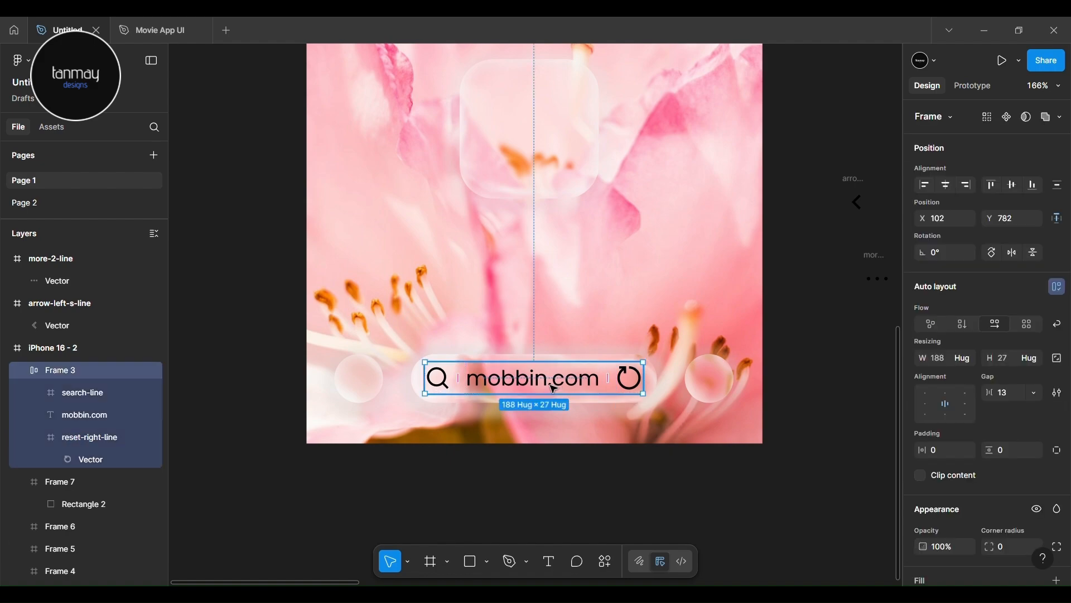
left_click(618, 404)
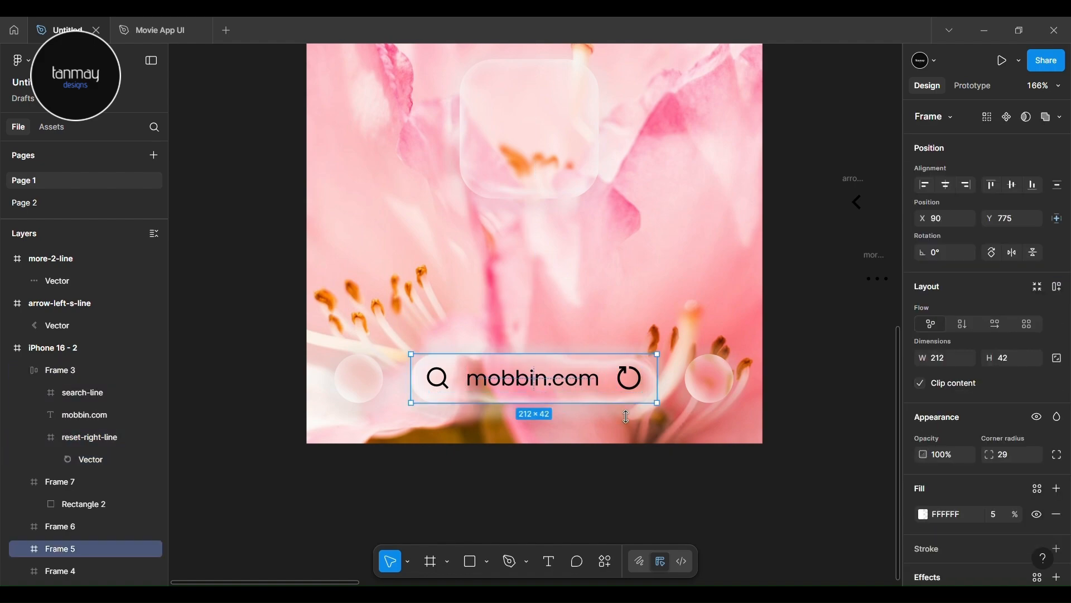
left_click_drag(673, 392, 678, 393)
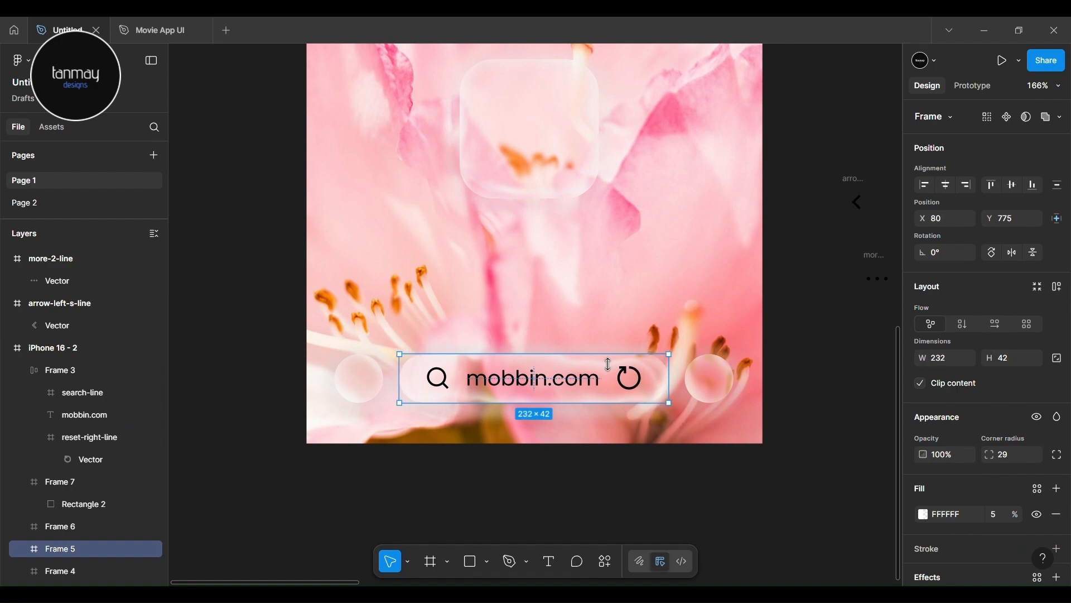
left_click_drag(608, 362, 610, 365)
Resize the reset-right-line icon to 22 × 22 so it matches the search icon.
double_click(438, 378)
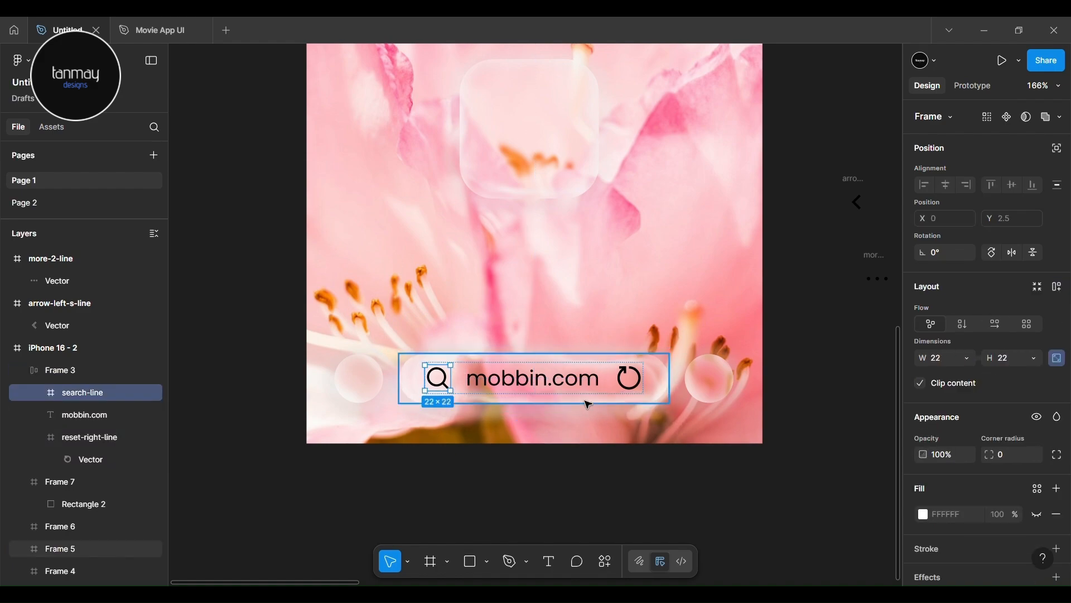
left_click(603, 393)
double_click(643, 391)
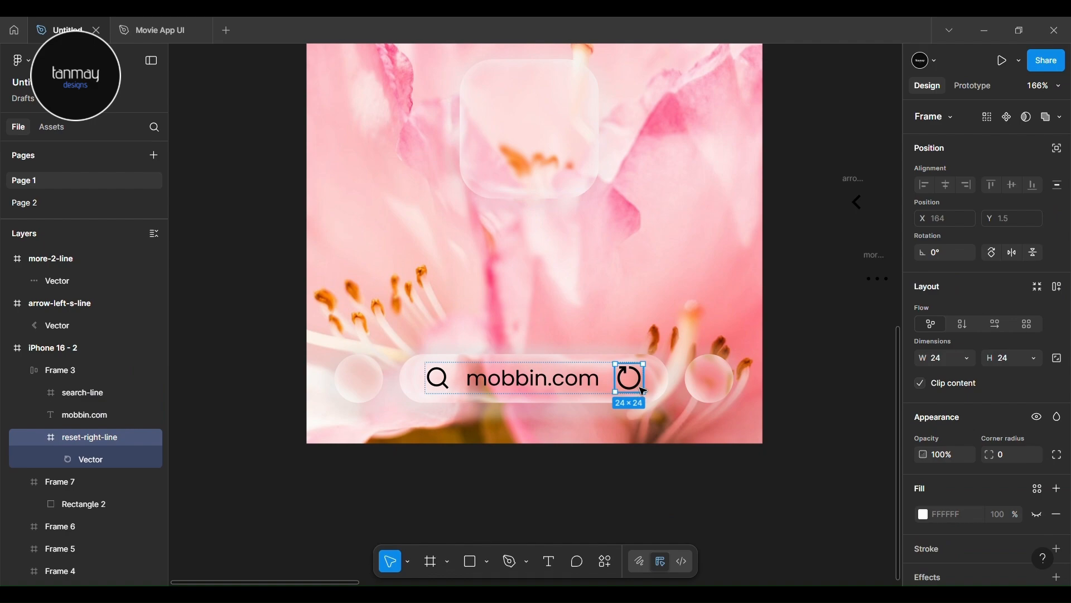
left_click(1011, 359)
type("22")
key("Return")
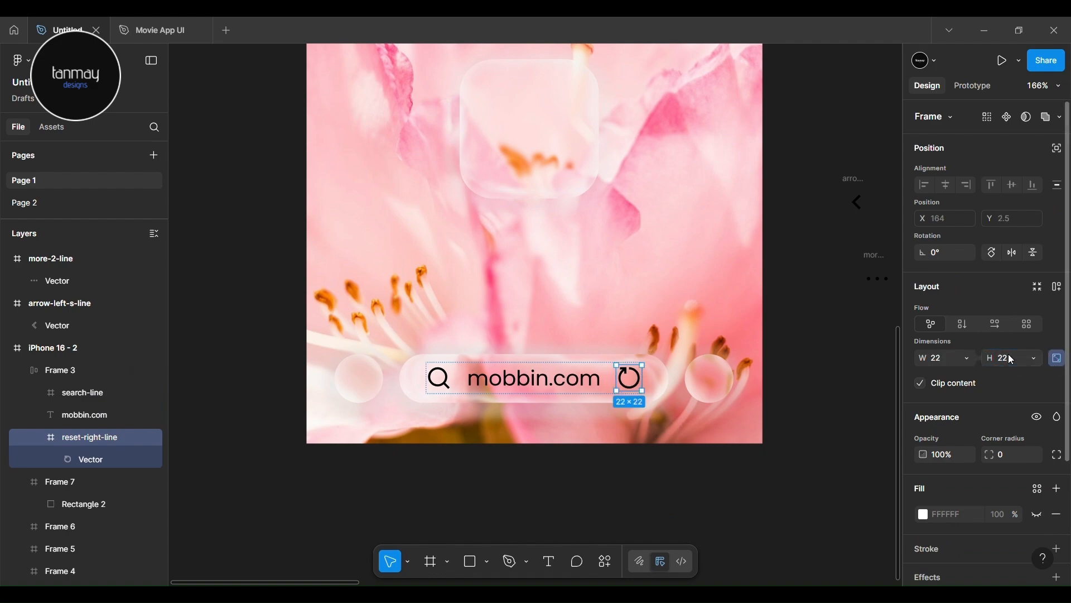
Resize the more-2-line icon to 22 × 22 and centre it in the glass circle right of the pill.
left_click(856, 367)
left_click(852, 281)
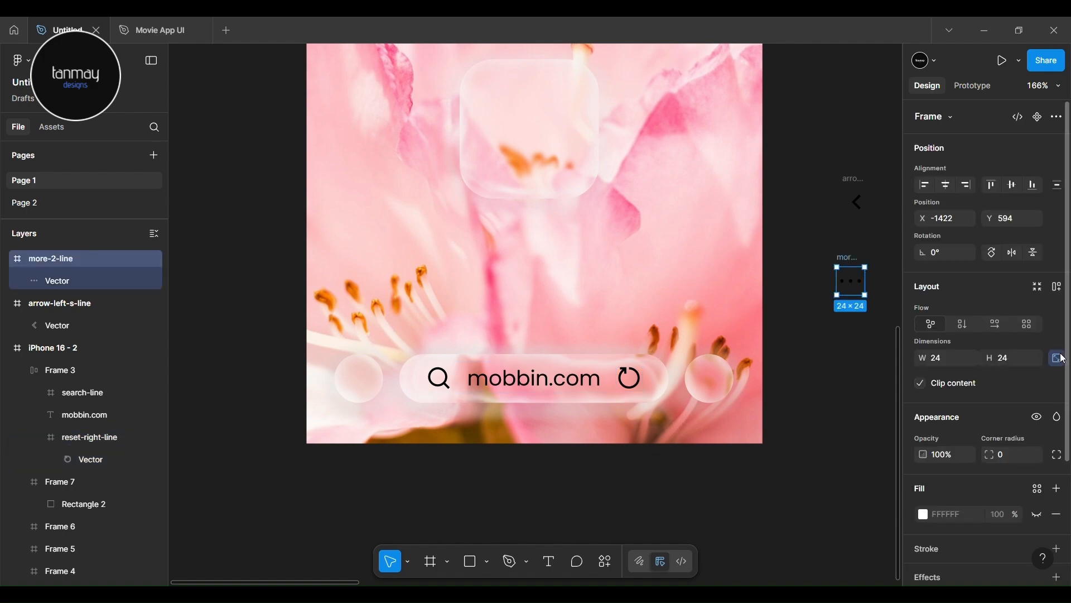
type("22")
key("Return")
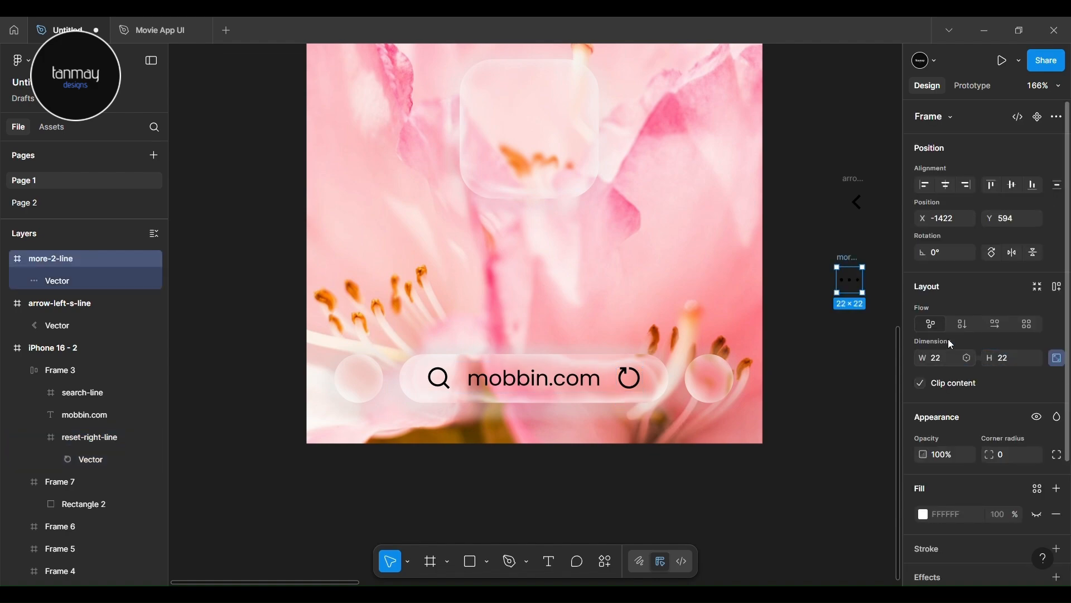
left_click_drag(849, 279, 716, 377)
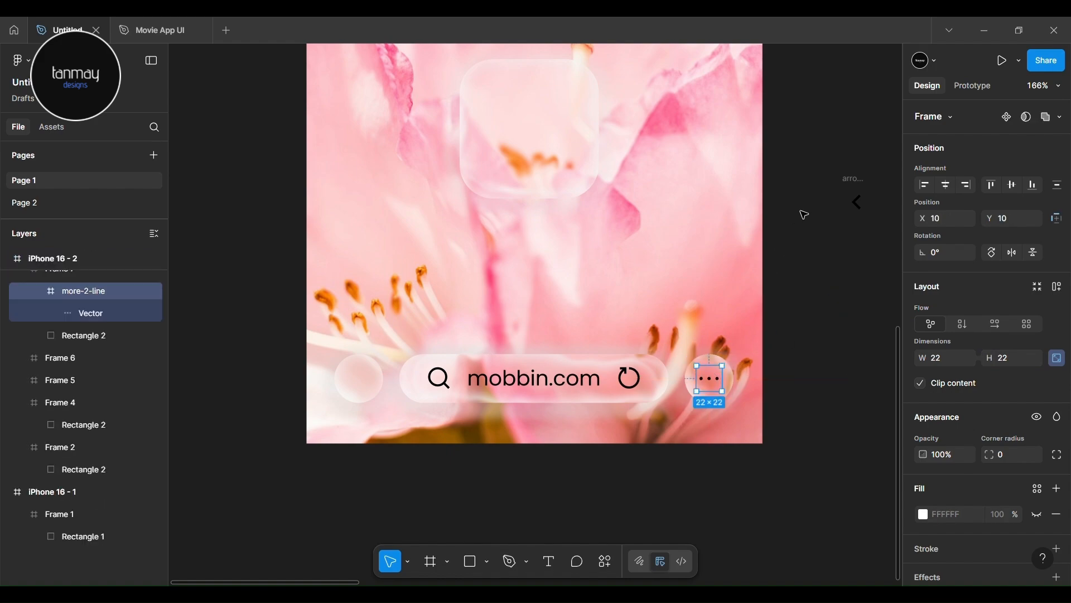
Resize the arrow-left-s-line icon to 22 × 22 and centre it in the glass circle left of the pill.
left_click(862, 183)
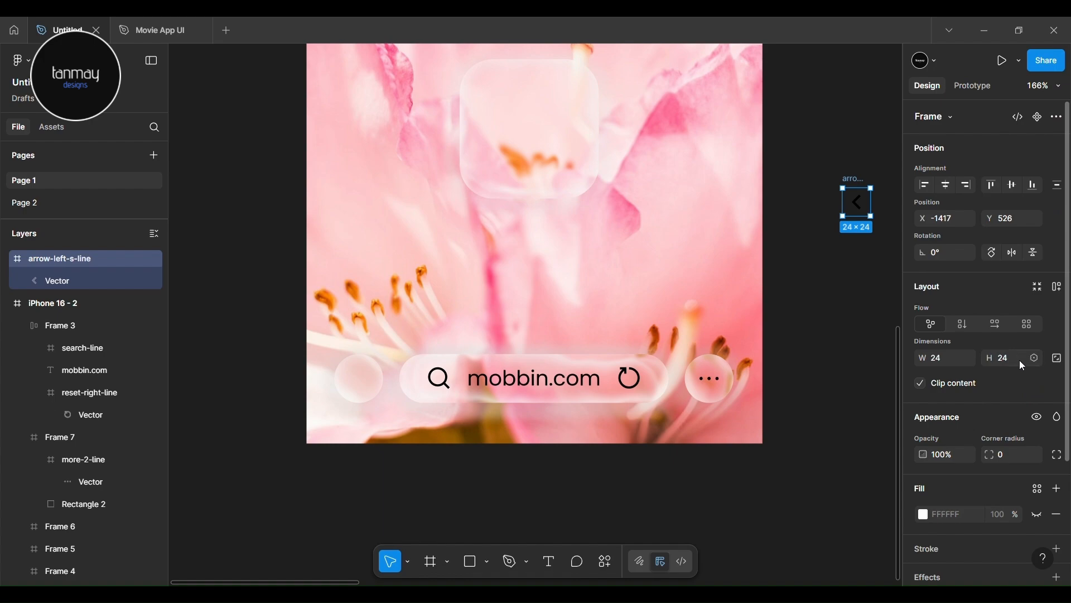
key("BackSpace")
type("2")
key("Return")
left_click_drag(862, 187, 365, 367)
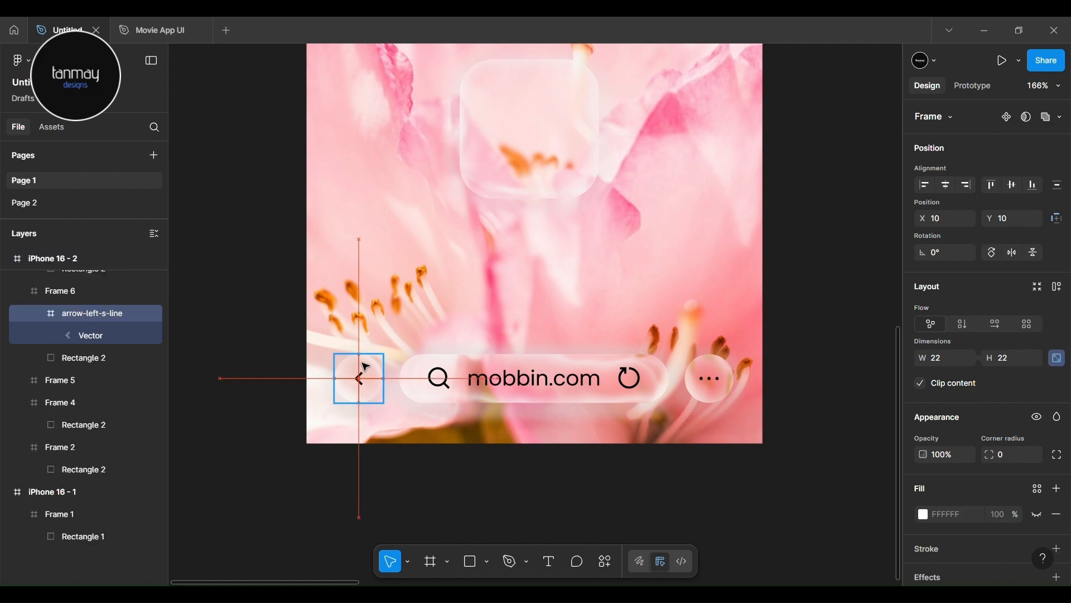
left_click(275, 366)
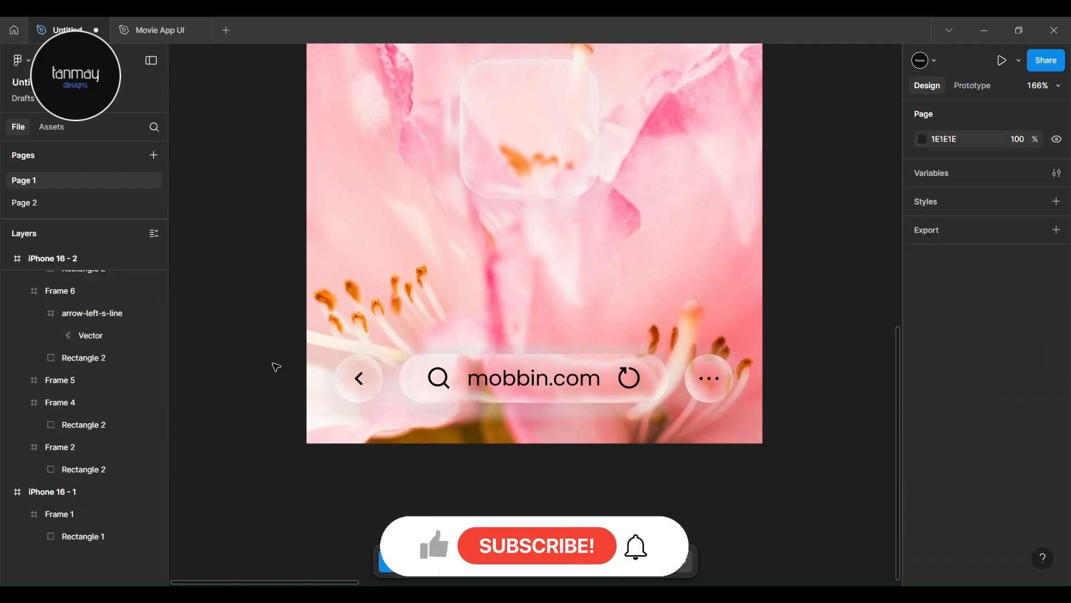